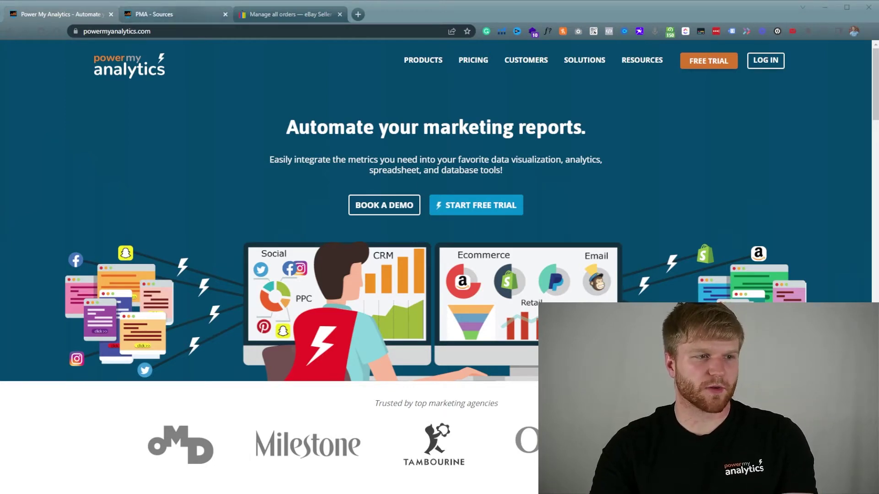
# - Switch to the Power My Analytics Sources page listing connected accounts like Amazon, Shopify and eBay
pyautogui.click(175, 14)
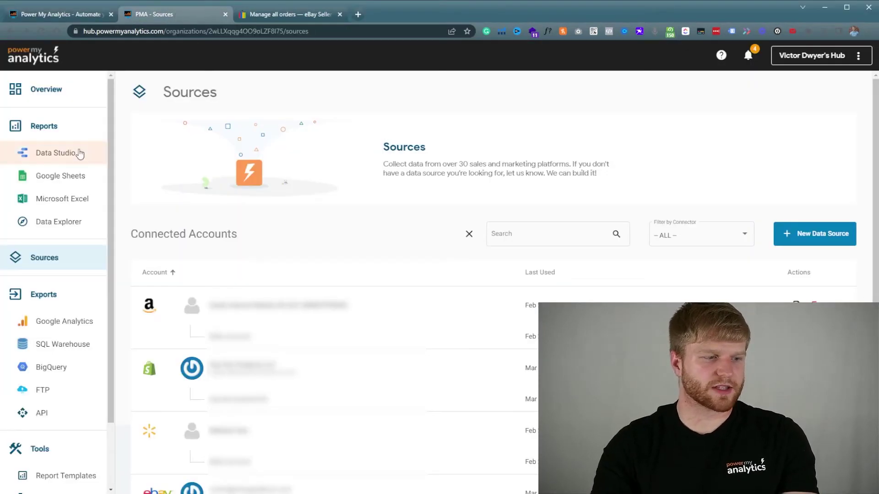
# - Start adding a new data source, then view eBay Seller Hub's Manage all orders page with 9 orders
pyautogui.click(809, 232)
pyautogui.hotkey('ctrl', 'Tab')
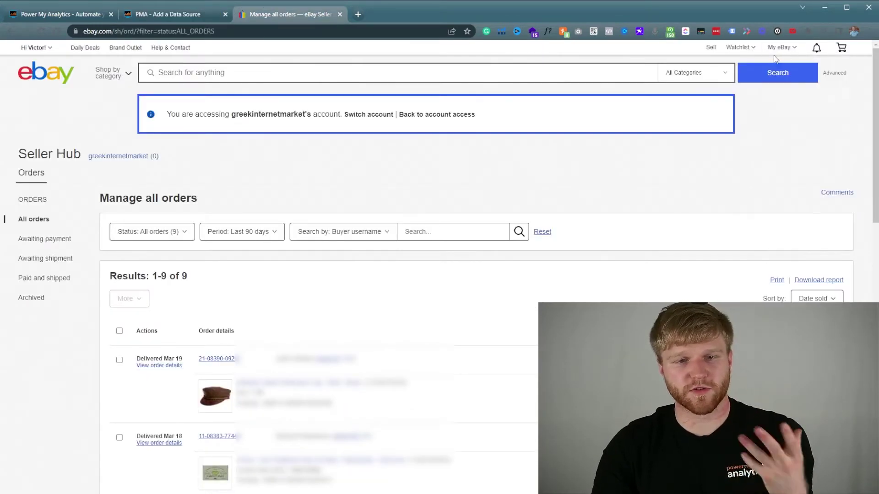
pyautogui.moveTo(785, 57)
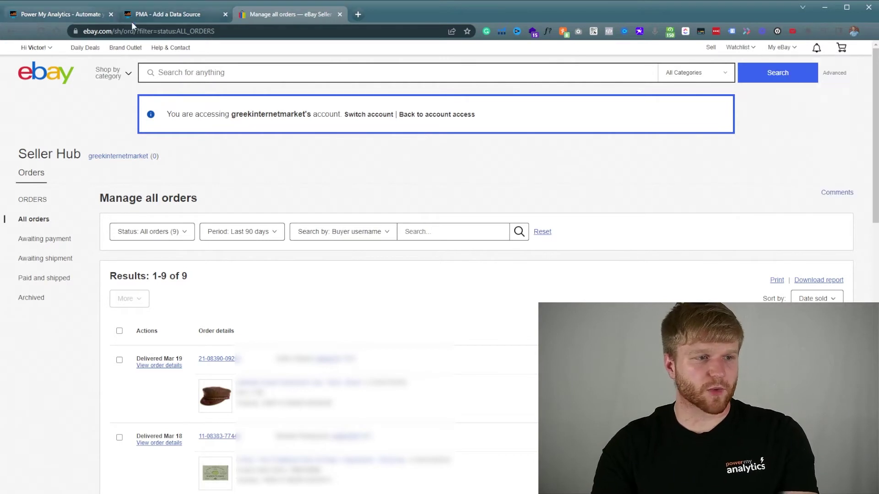
# - Connect the eBay account as a source, then choose Data Studio and scroll to its eBay connector
pyautogui.click(158, 16)
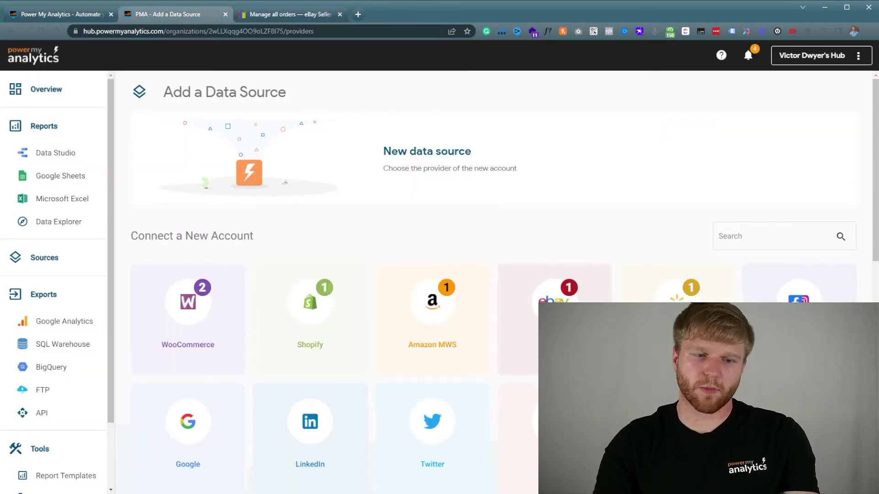
pyautogui.click(554, 293)
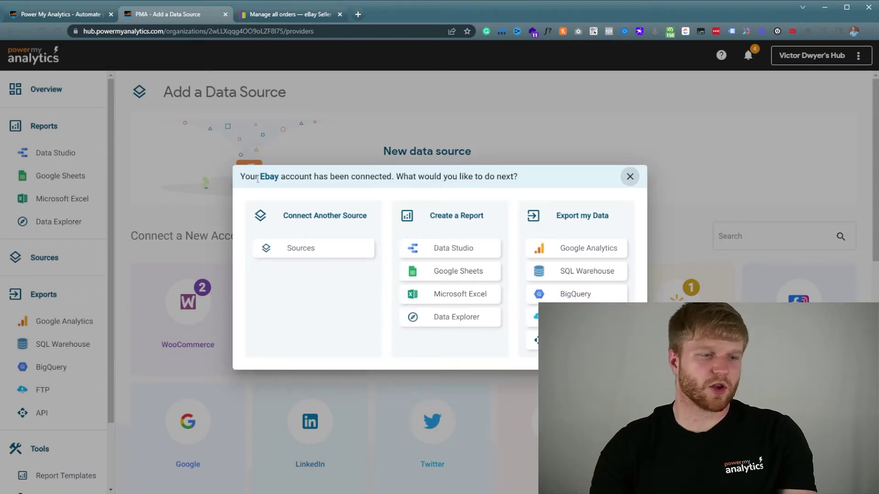
pyautogui.moveTo(251, 178); pyautogui.dragTo(469, 185)
pyautogui.click(469, 185)
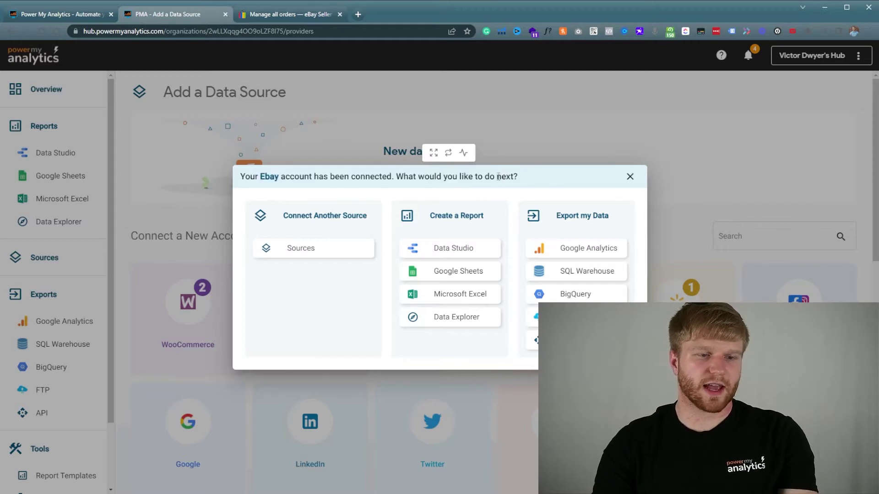
pyautogui.click(450, 250)
pyautogui.scroll(-8, 685, 297)
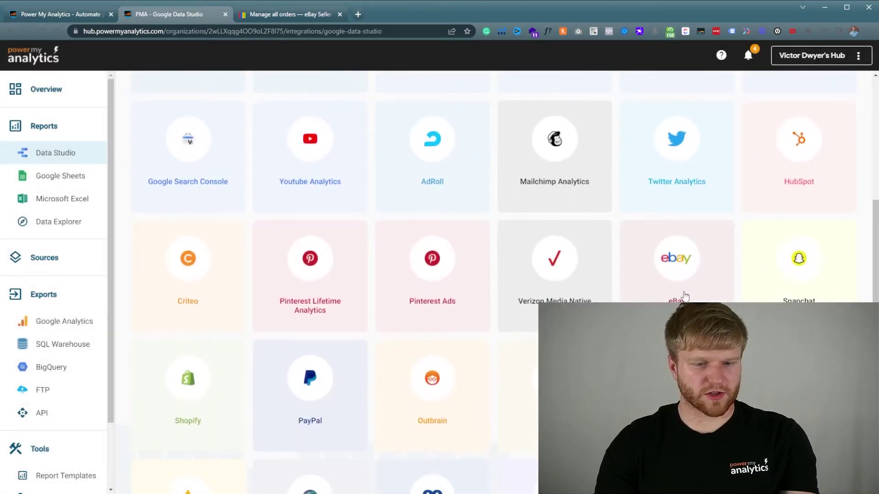
# - Open the eBay Data Studio connector and title the data source 'Ebay Data Source'
pyautogui.click(680, 275)
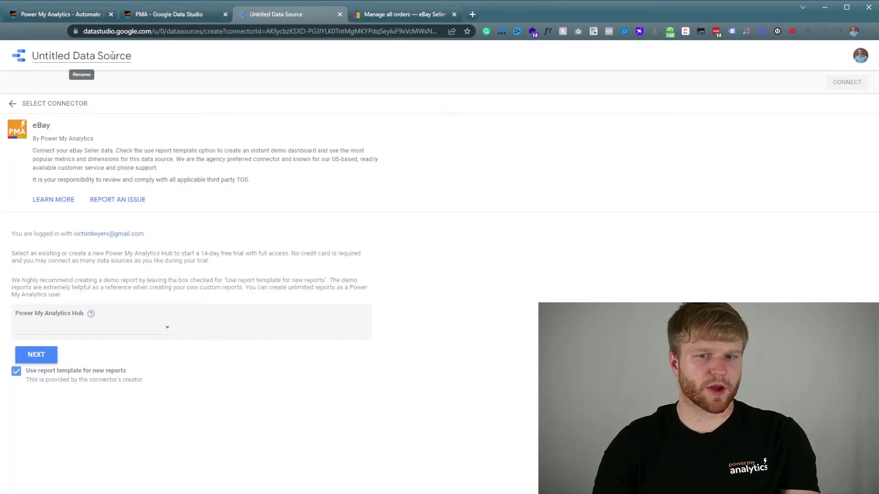
pyautogui.click(112, 55)
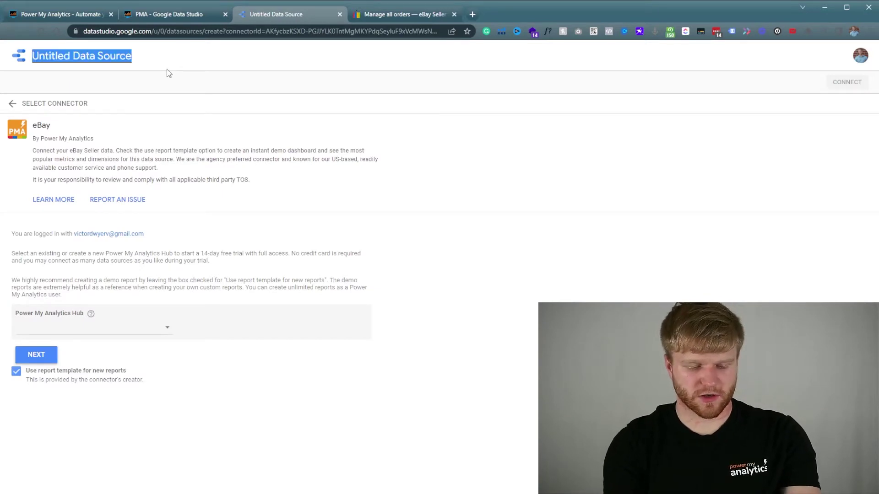
pyautogui.write('Ebay')
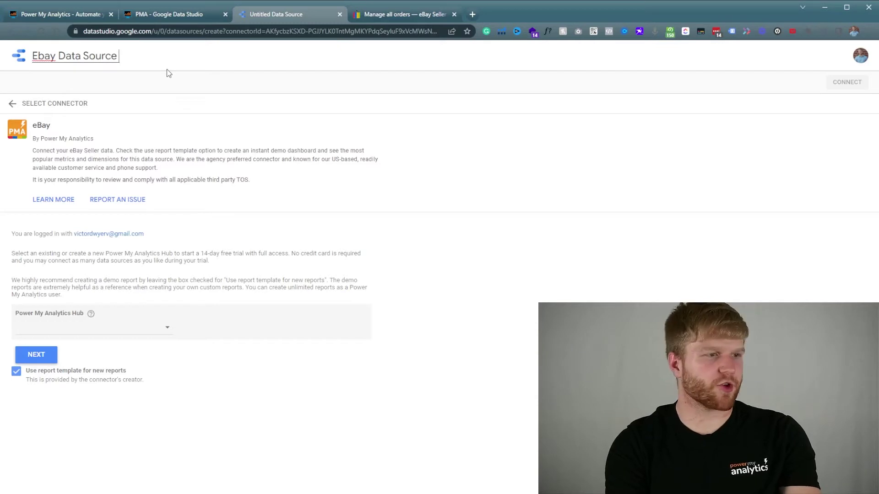
pyautogui.press('Return')
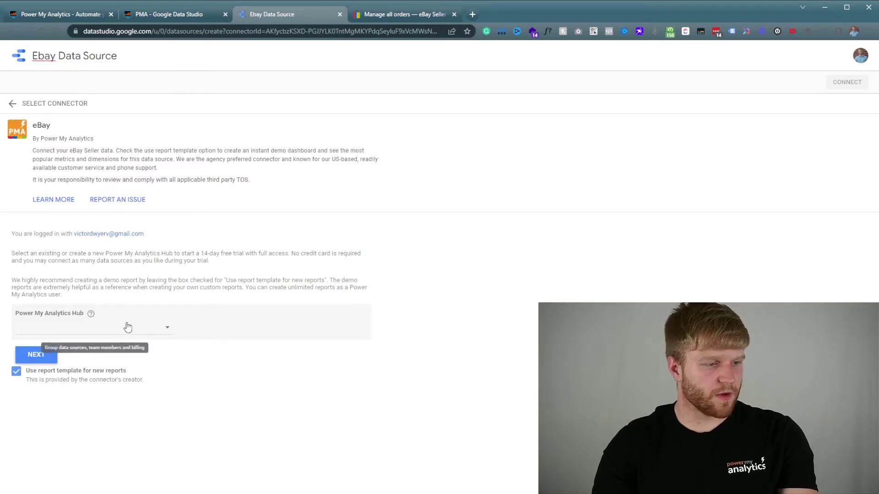
# - Choose the account's Power My Analytics hub and first eBay user account, then connect the source
pyautogui.click(102, 332)
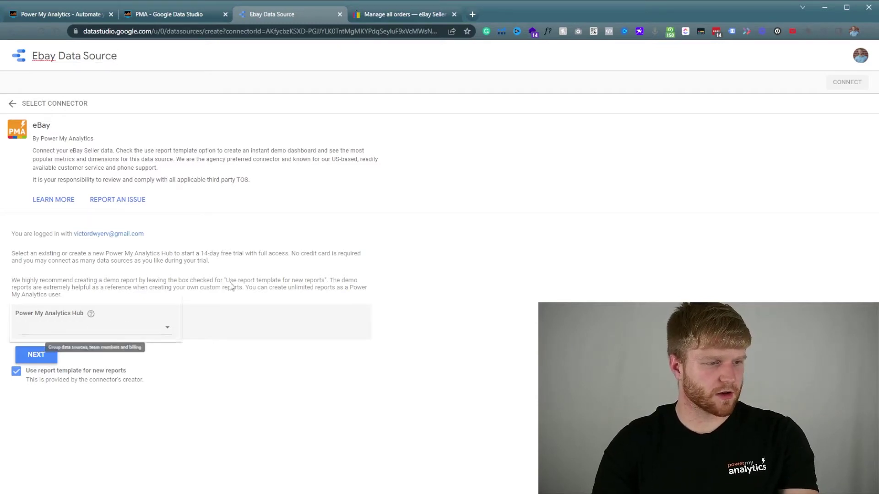
pyautogui.click(54, 331)
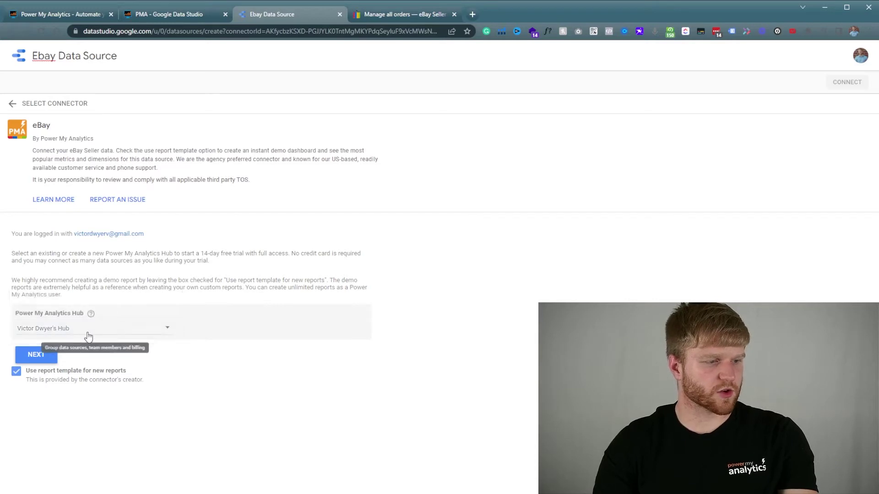
pyautogui.click(37, 355)
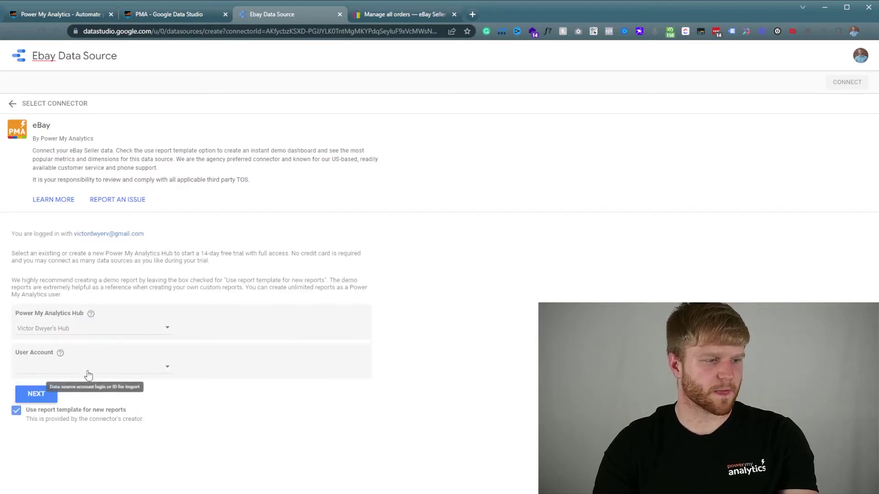
pyautogui.click(137, 366)
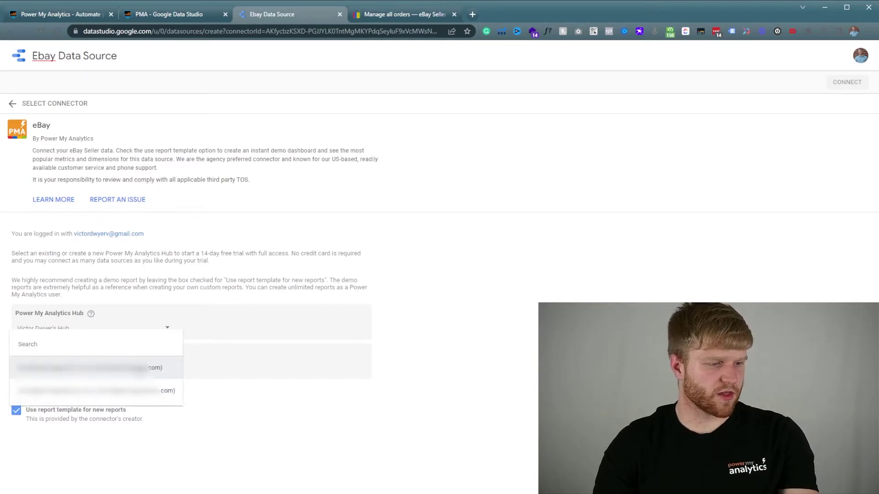
pyautogui.click(114, 368)
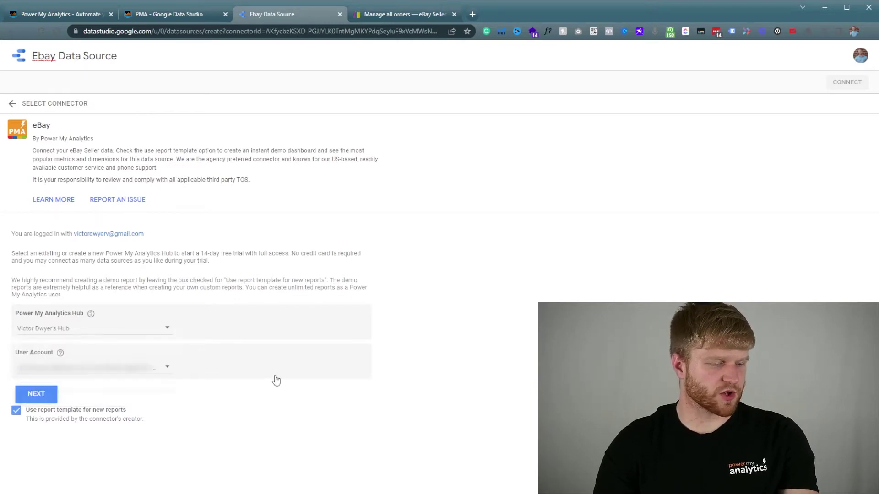
pyautogui.click(44, 396)
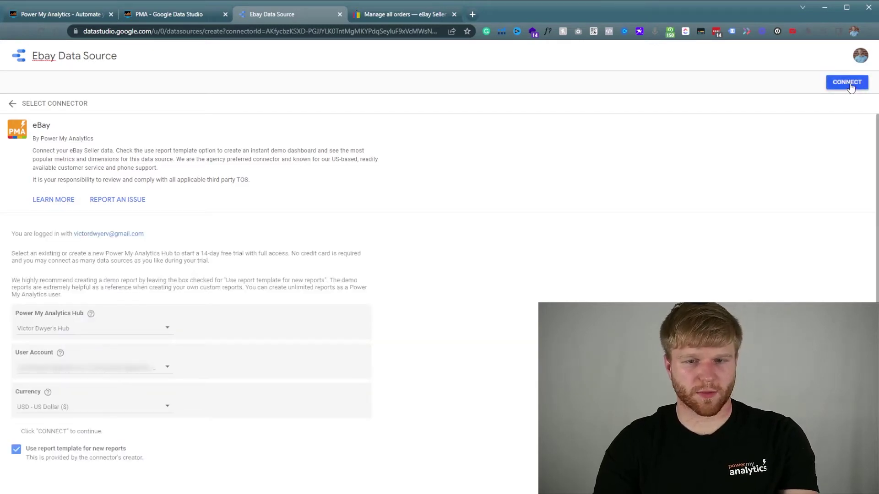
pyautogui.click(849, 85)
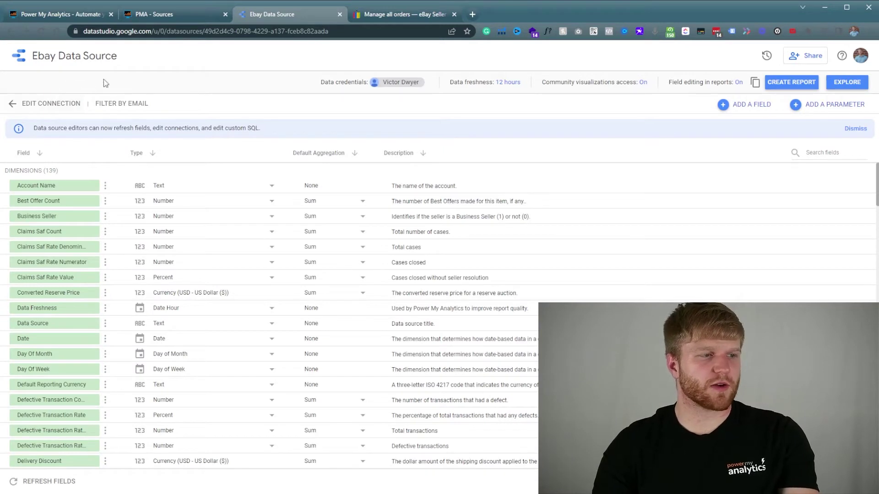
# - Open the eBay Dashboard report from the Data Studio home Reports list
pyautogui.click(21, 57)
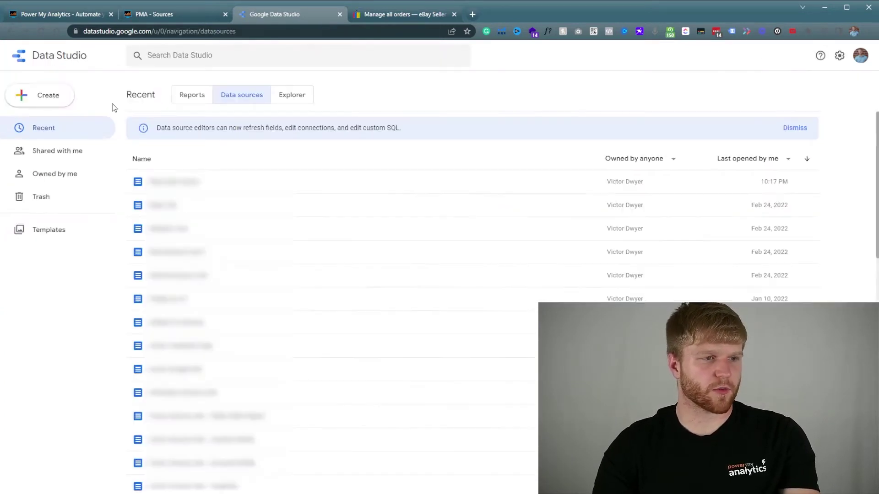
pyautogui.click(197, 94)
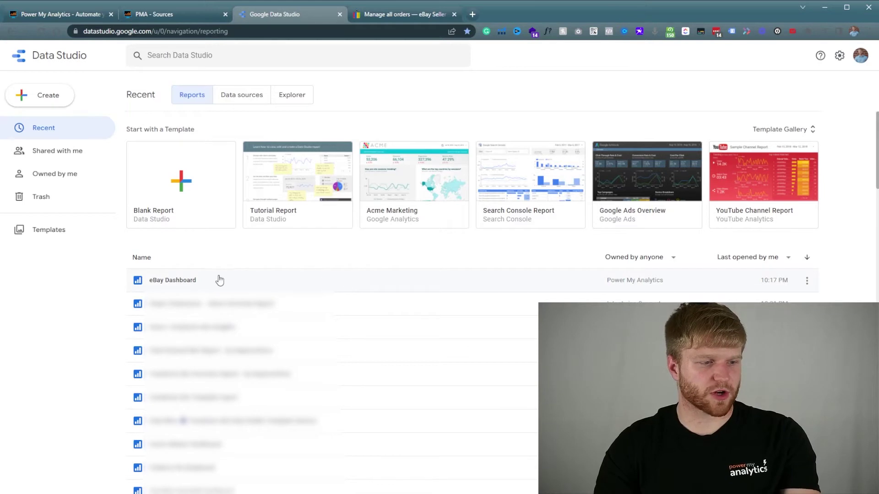
pyautogui.click(196, 279)
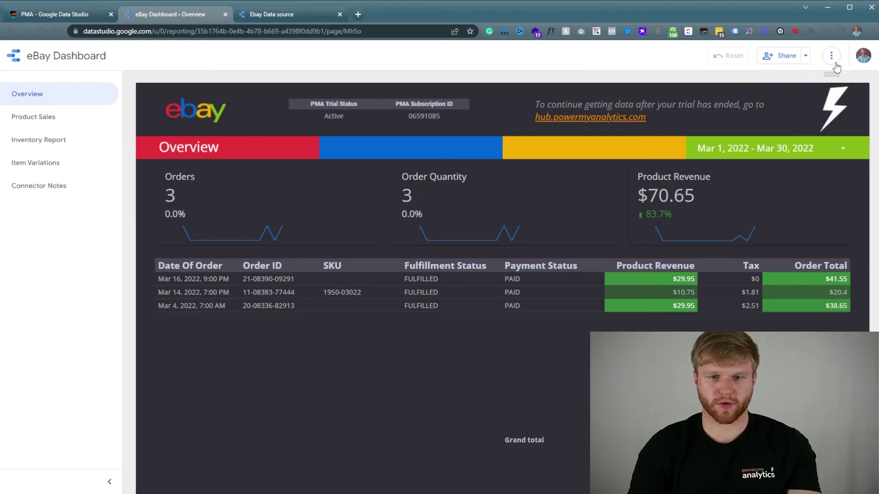
# - Make a copy of the report using Ebay Data source as the new data source
pyautogui.click(834, 62)
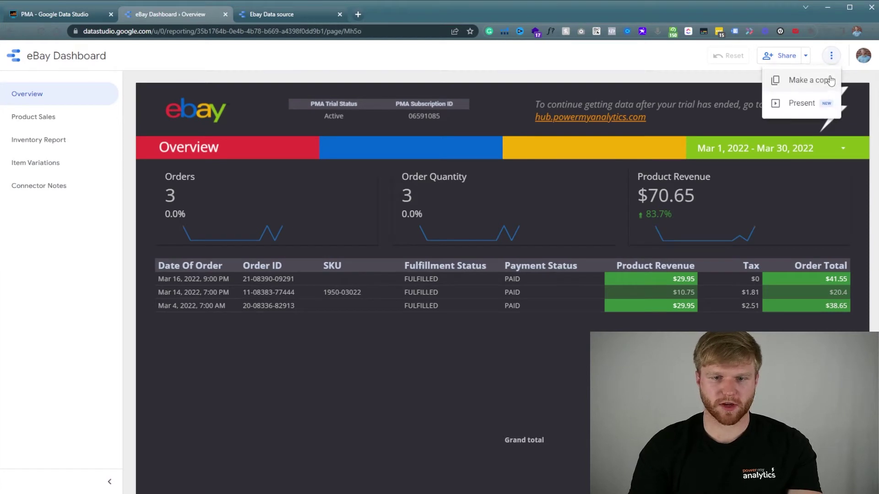
pyautogui.click(811, 81)
pyautogui.click(488, 261)
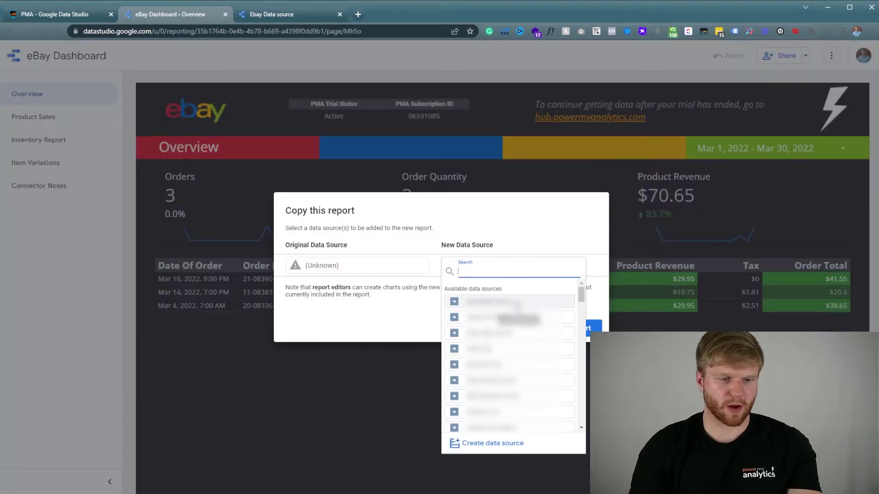
pyautogui.click(529, 306)
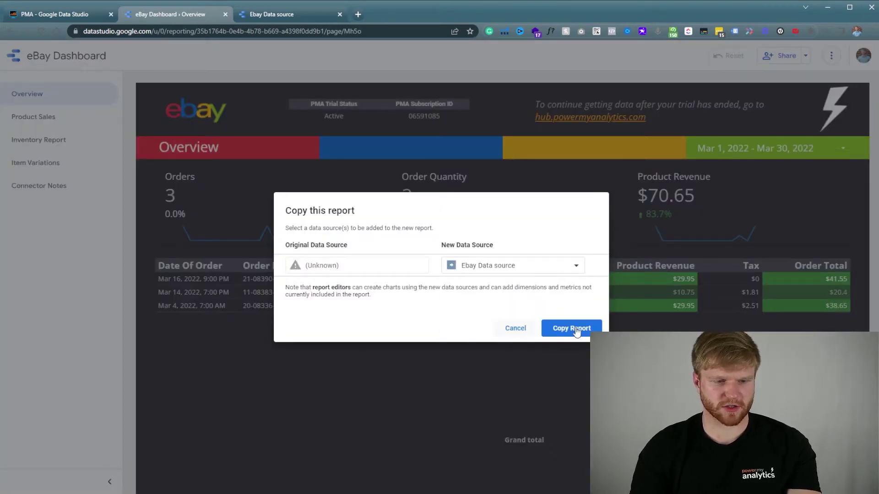
pyautogui.click(574, 328)
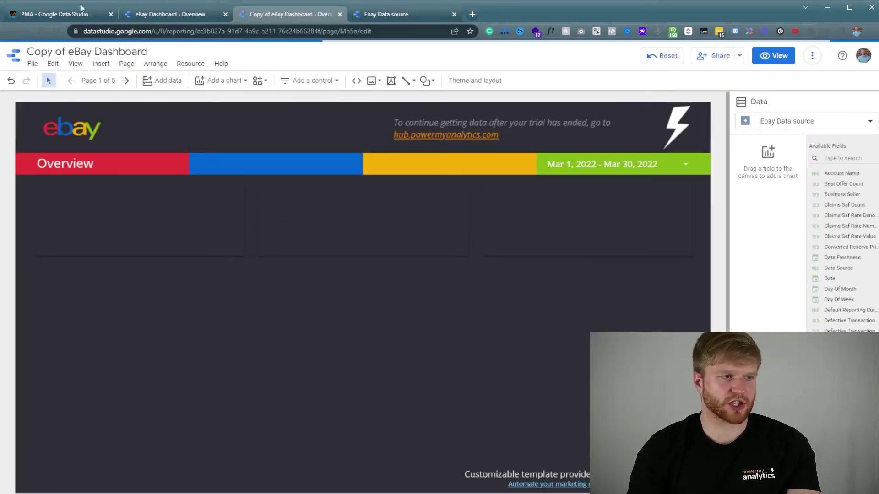
# - Review the eBay main account's details and backfill periods, then return to the copied dashboard
pyautogui.click(34, 14)
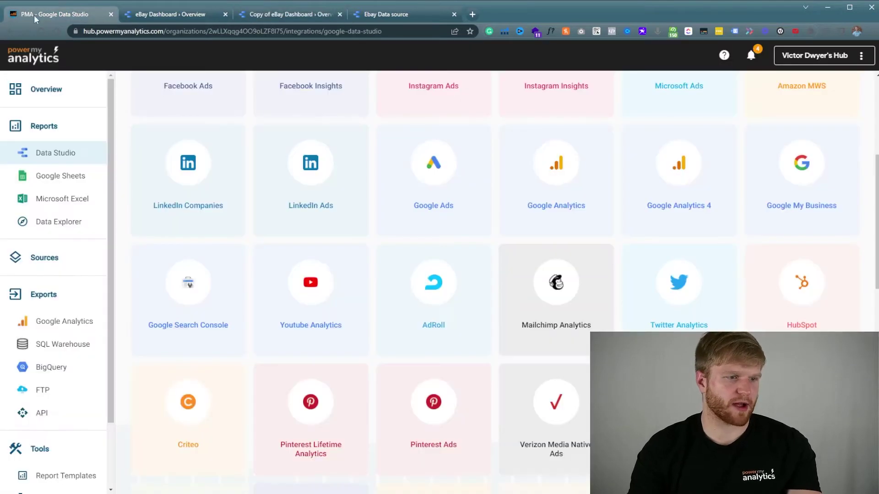
pyautogui.click(62, 267)
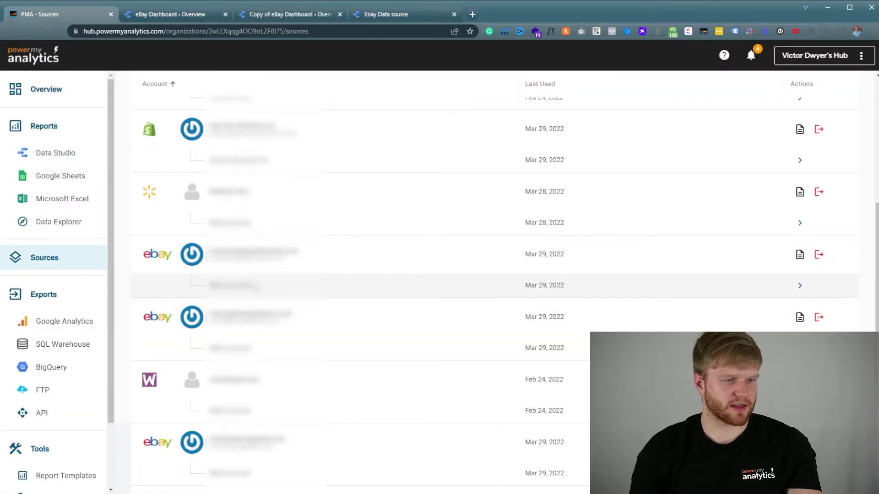
pyautogui.click(800, 288)
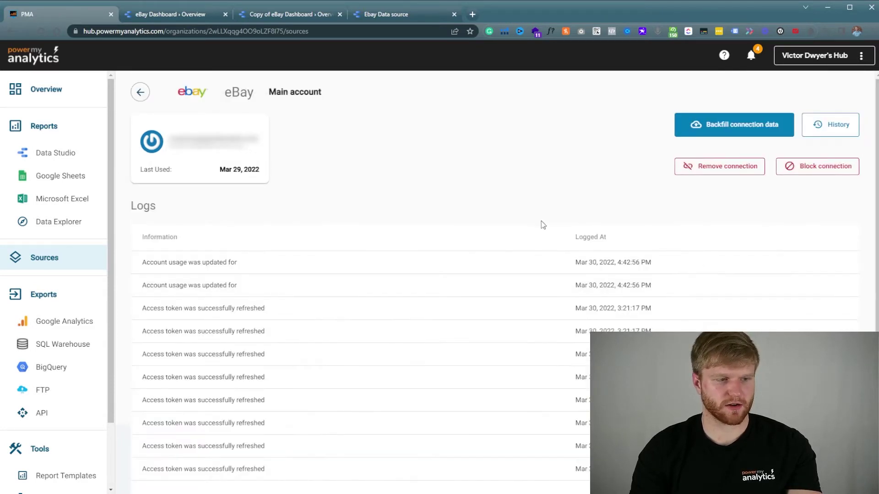
pyautogui.click(756, 123)
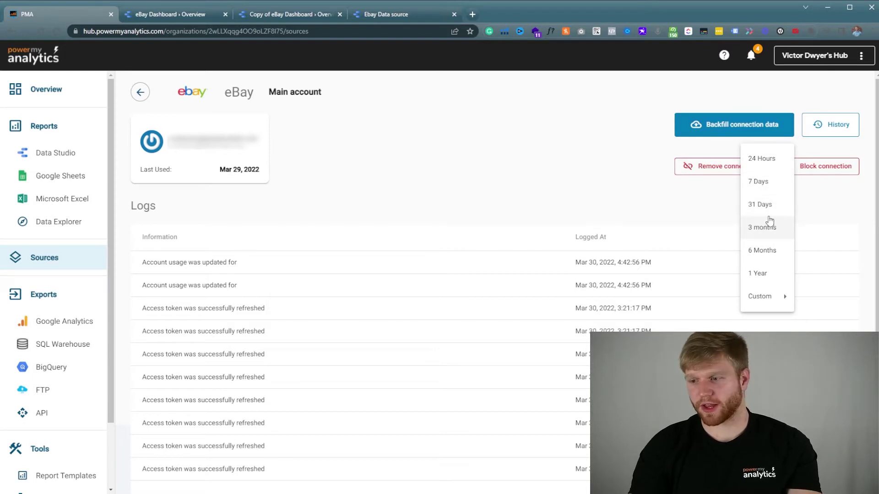
pyautogui.click(331, 101)
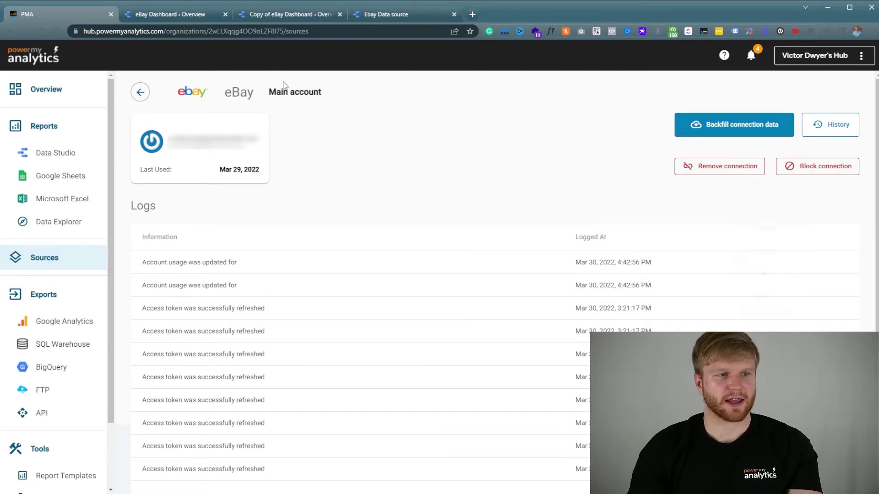
pyautogui.click(287, 14)
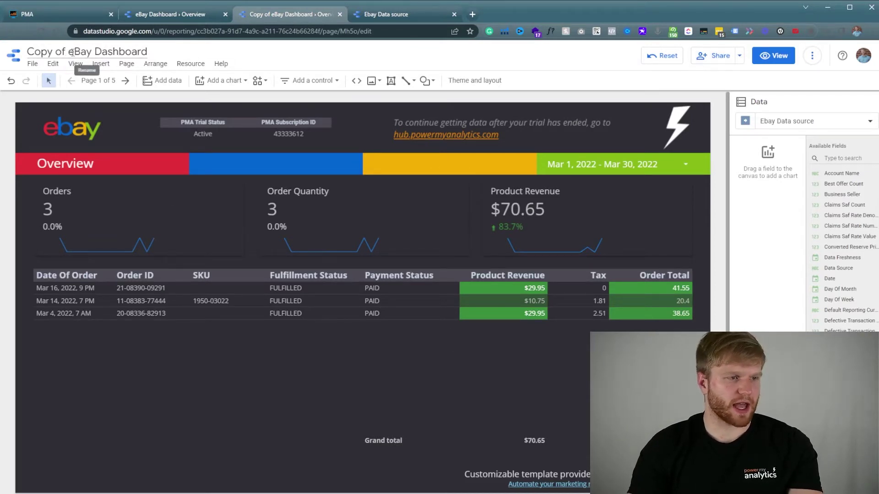
# - Rename the copied report to 'eBay Dashboard' and open the Page menu
pyautogui.moveTo(13, 54)
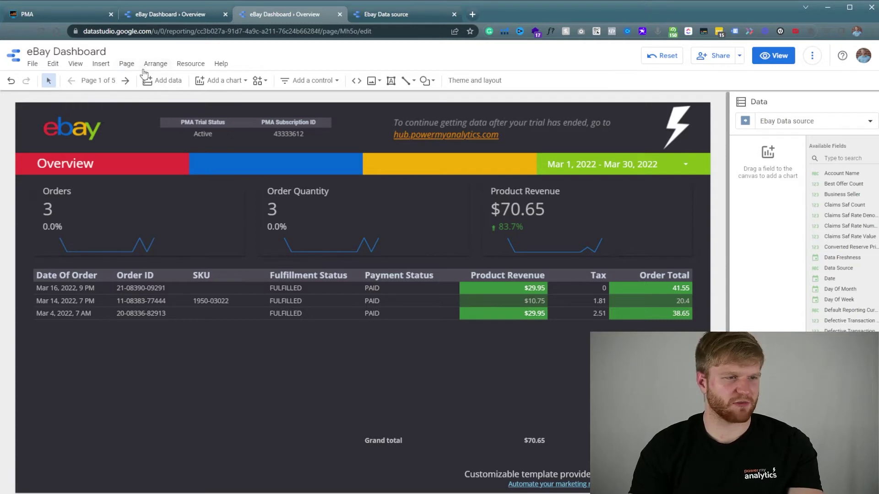
pyautogui.click(122, 64)
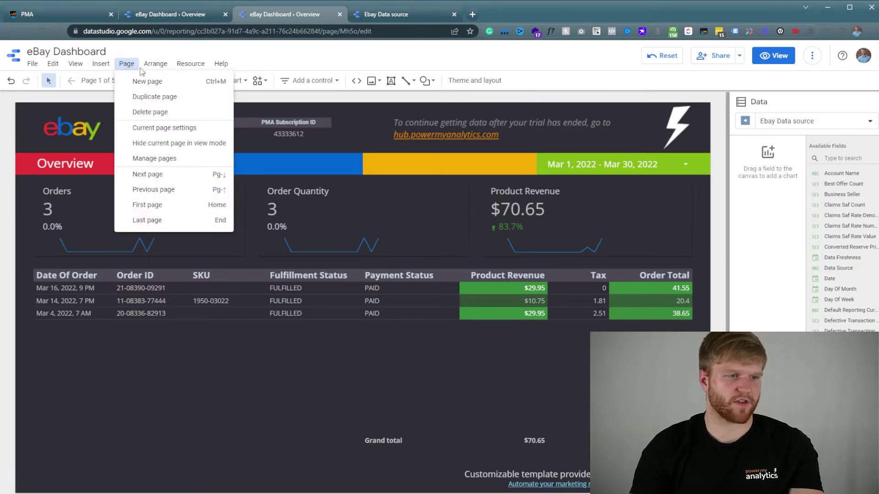
# - Set the current page's style height to 4000 px
pyautogui.click(176, 132)
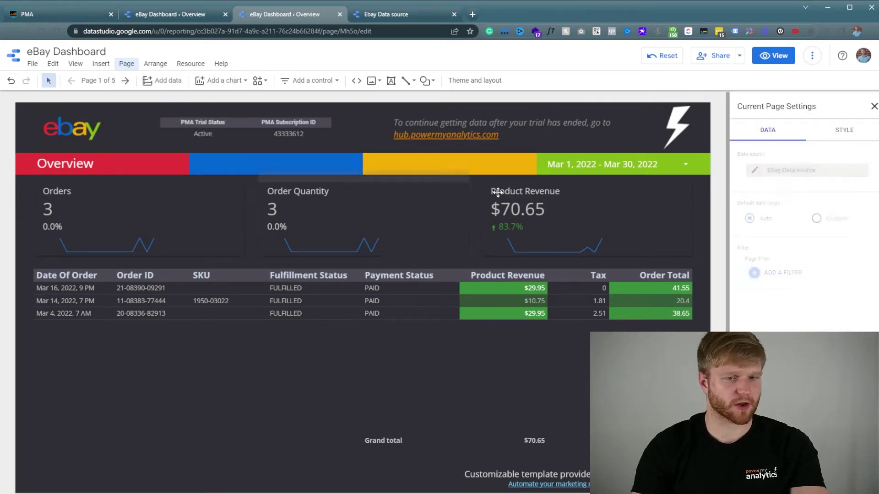
pyautogui.click(836, 132)
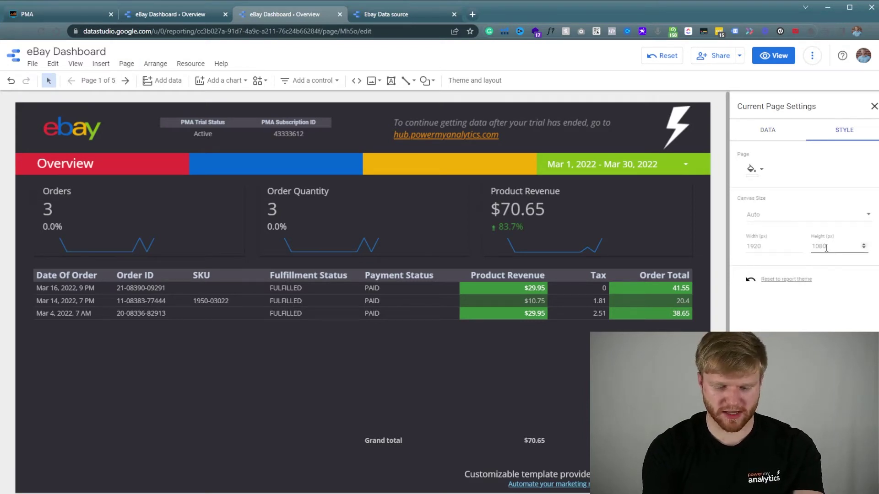
pyautogui.write('4000')
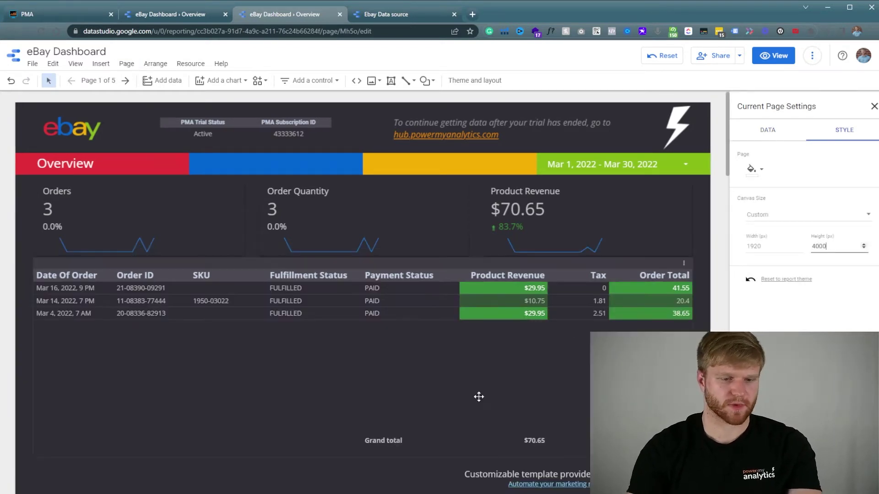
pyautogui.scroll(-3, 348, 387)
pyautogui.scroll(2, 353, 385)
# - Delete both customizable-template footer text boxes below the table
pyautogui.click(394, 440)
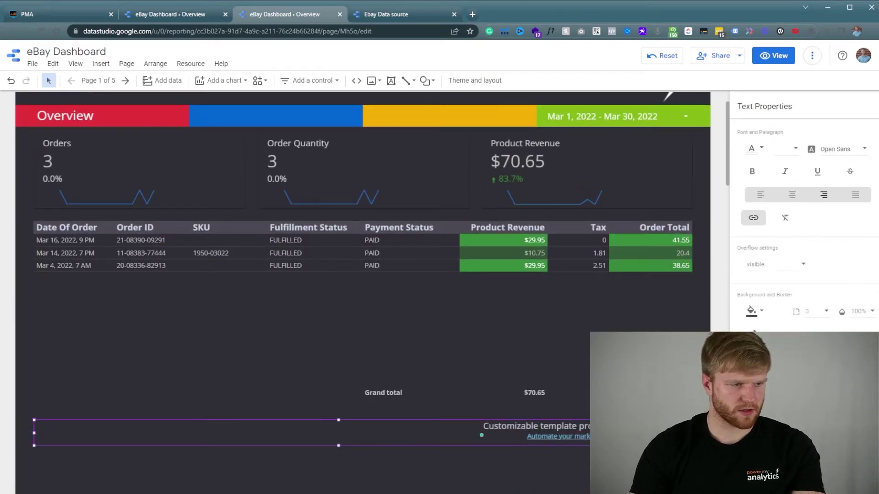
pyautogui.keyDown('shift'); pyautogui.click(499, 426); pyautogui.keyUp('shift')
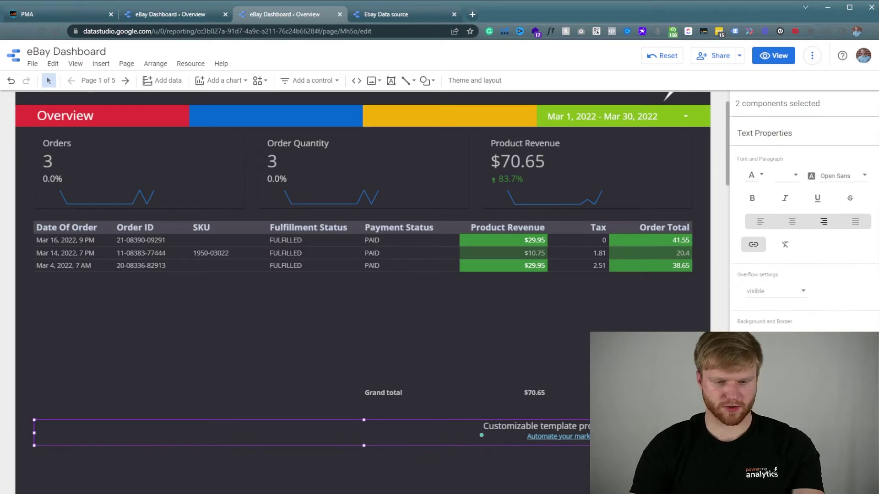
pyautogui.press('Delete')
pyautogui.scroll(1, 368, 264)
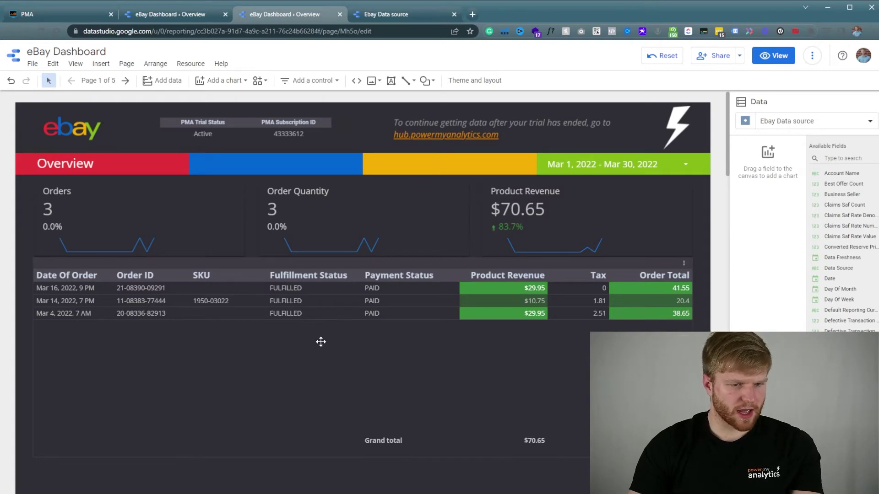
# - Delete the Overview orders table, then go to the Product Sales page and select its SKU table
pyautogui.click(296, 343)
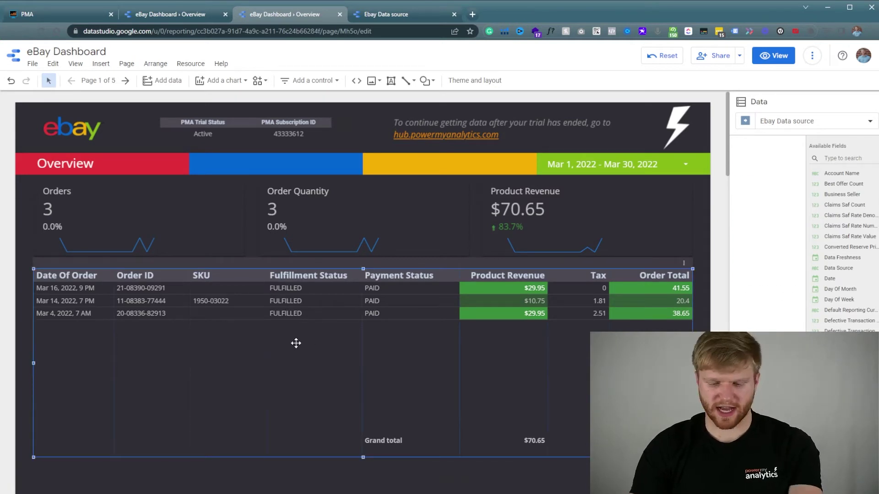
pyautogui.press('Delete')
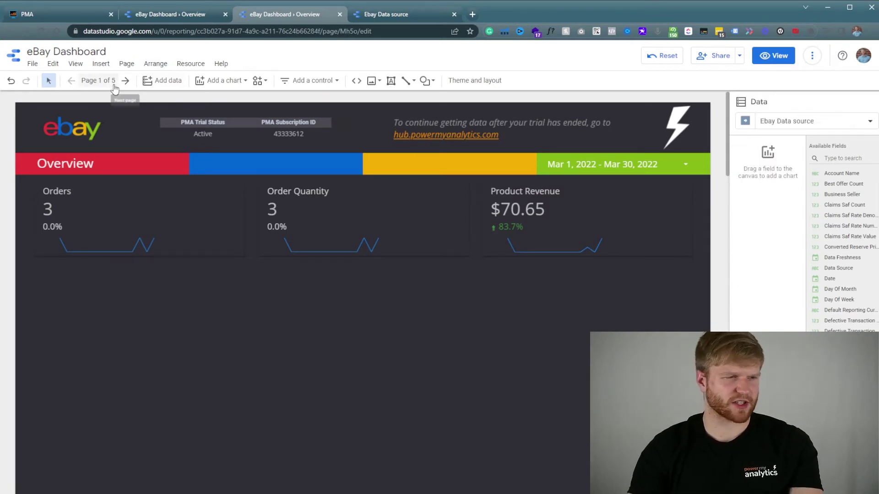
pyautogui.click(99, 81)
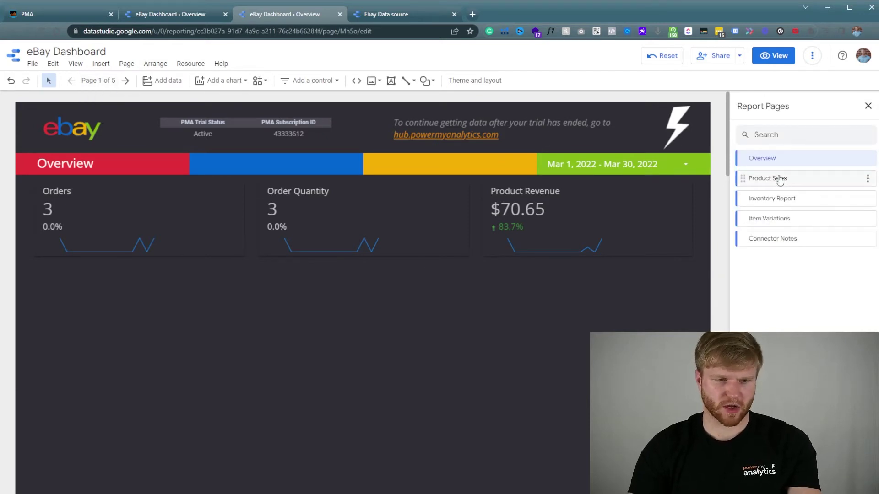
pyautogui.click(779, 179)
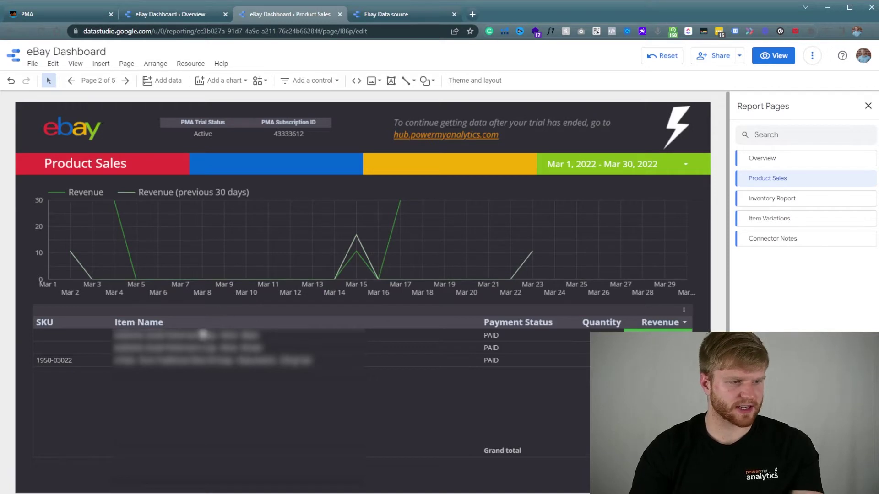
pyautogui.scroll(-2, 229, 361)
pyautogui.click(236, 321)
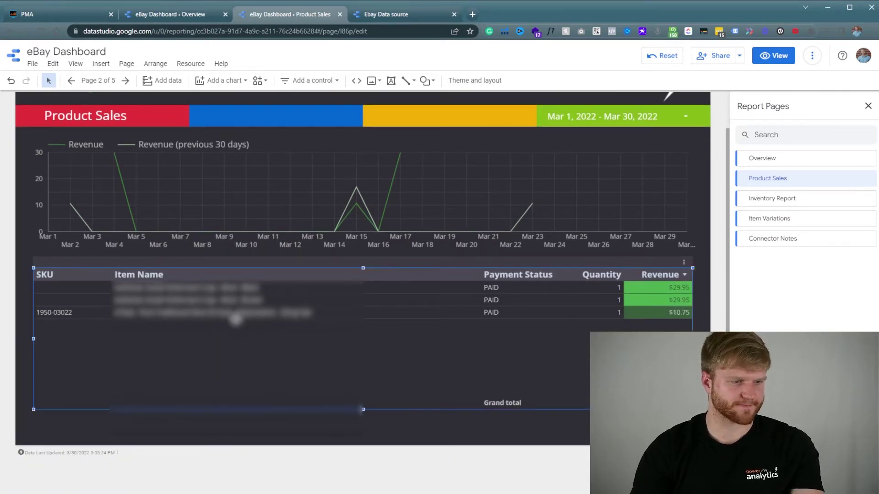
# - Select and copy the Product Sales title, revenue chart and SKU table, then return to Overview
pyautogui.scroll(1, 114, 183)
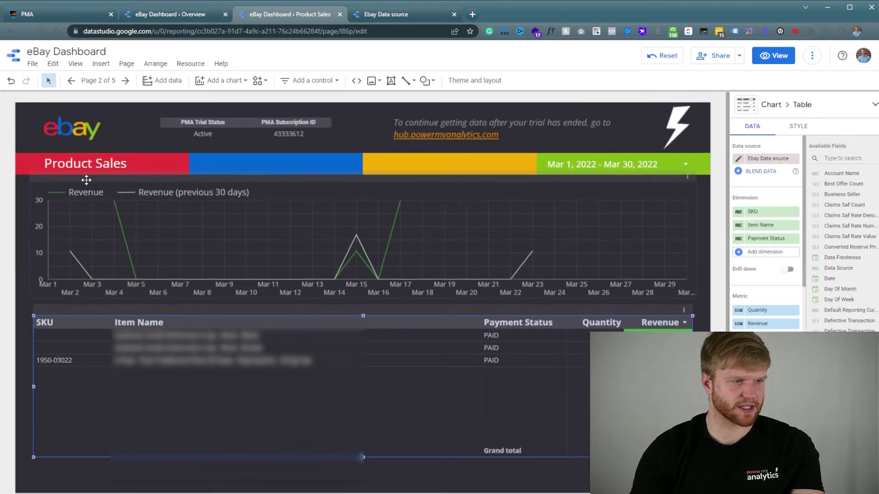
pyautogui.click(93, 164)
pyautogui.keyDown('shift'); pyautogui.click(139, 225); pyautogui.keyUp('shift')
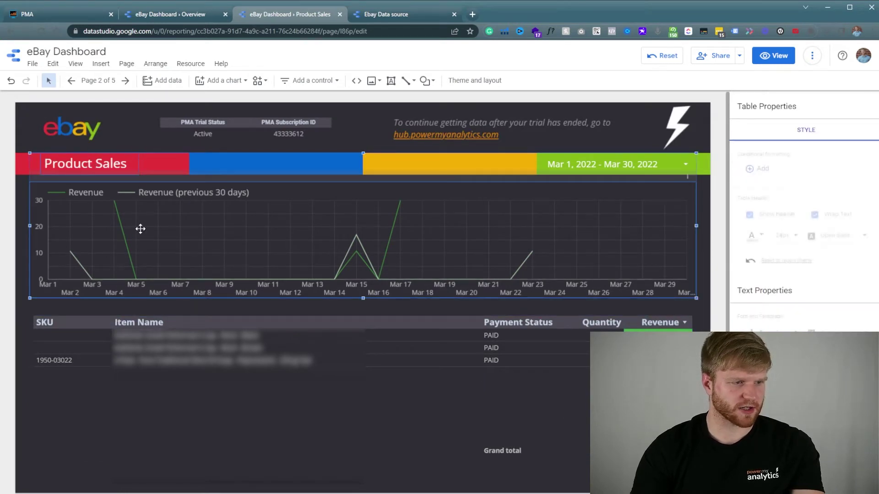
pyautogui.keyDown('shift'); pyautogui.click(212, 349); pyautogui.keyUp('shift')
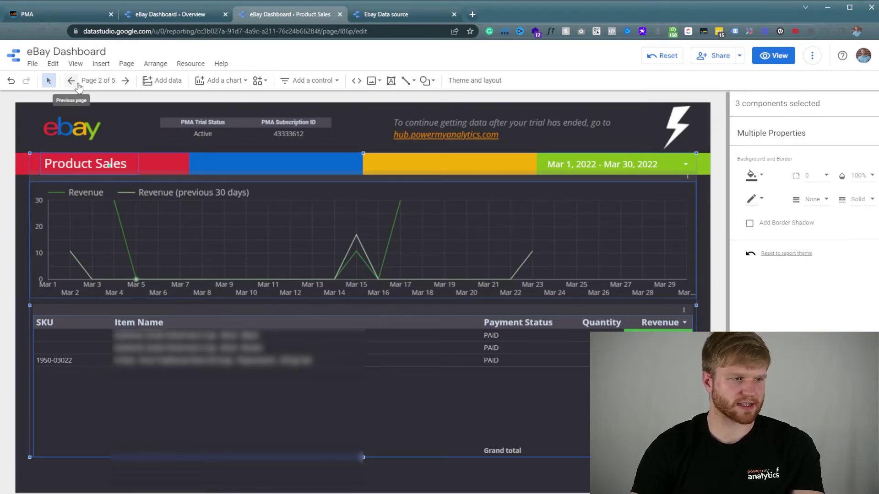
pyautogui.click(77, 84)
# - Paste the Product Sales title, revenue chart and SKU table, and drag them below the Overview scorecards
pyautogui.hotkey('ctrl', 'v')
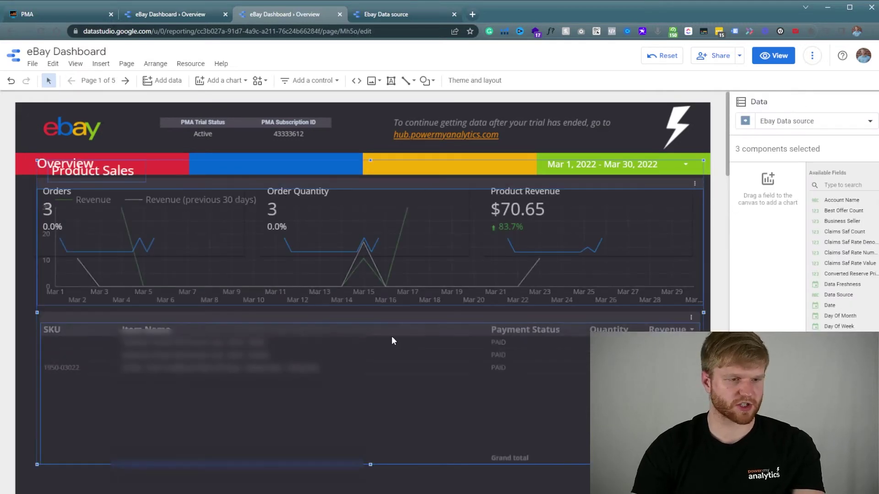
pyautogui.moveTo(407, 344); pyautogui.dragTo(406, 453)
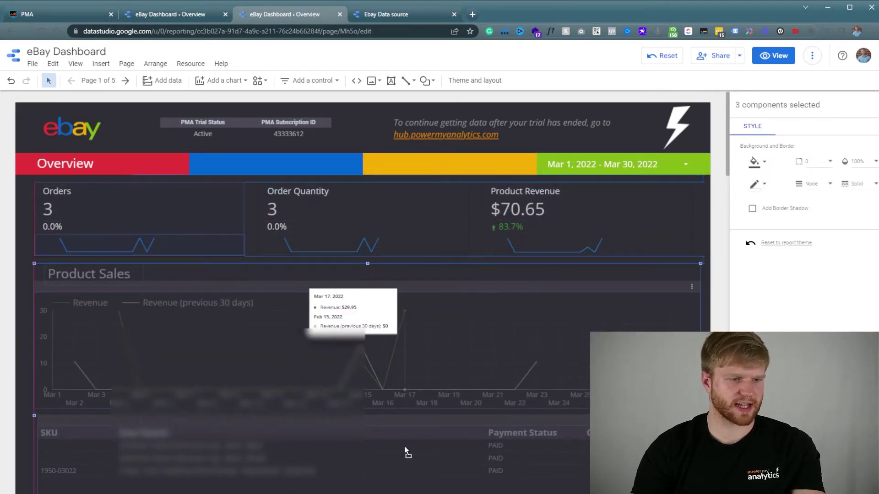
pyautogui.click(711, 310)
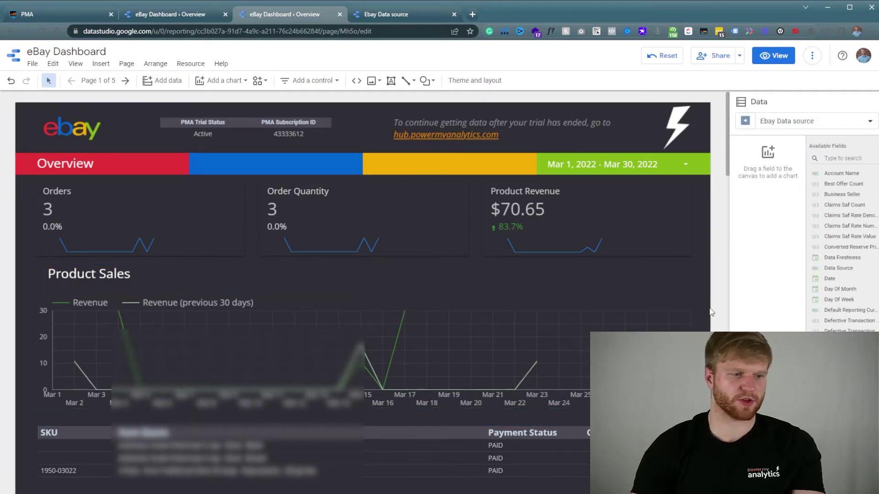
pyautogui.scroll(-3, 568, 353)
pyautogui.scroll(3, 567, 353)
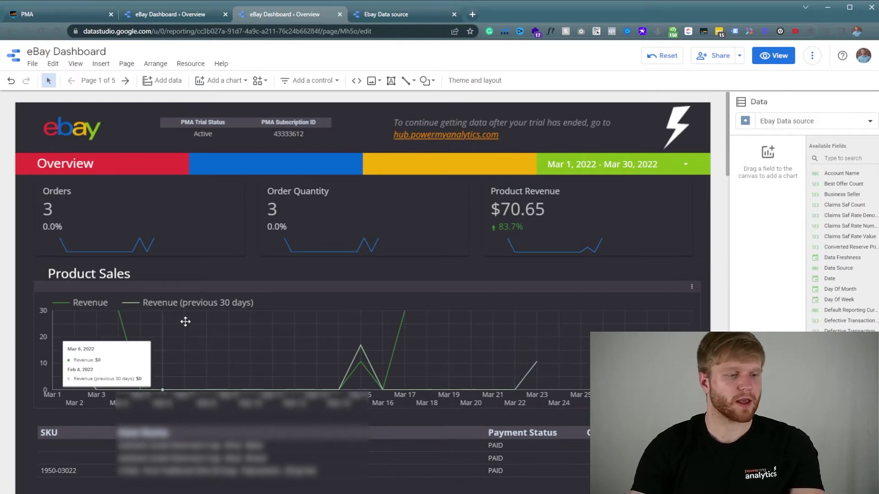
pyautogui.scroll(-3, 185, 322)
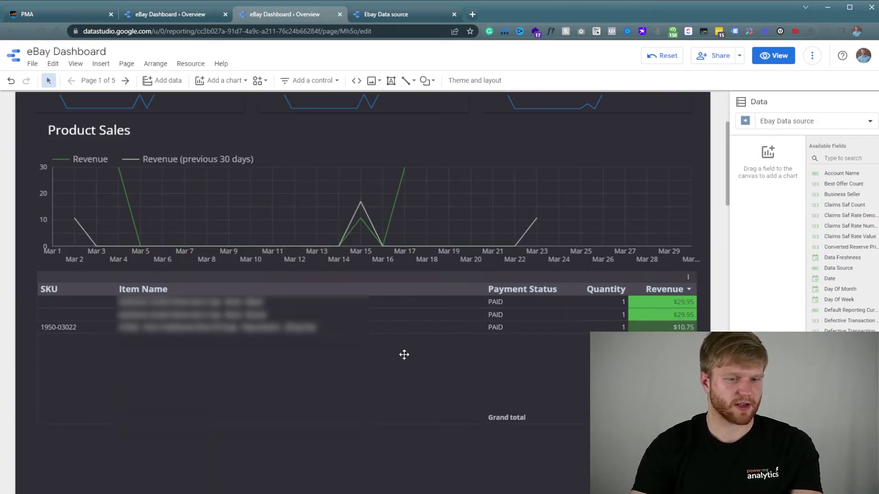
pyautogui.scroll(-1, 232, 357)
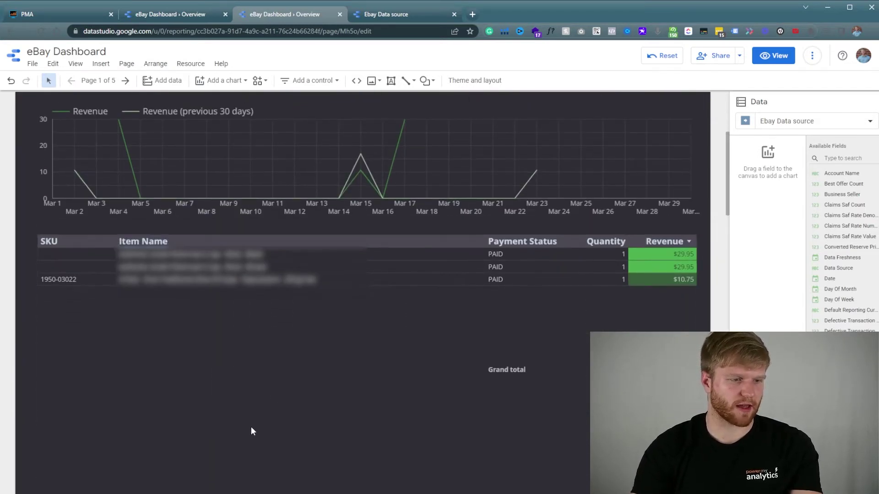
pyautogui.click(99, 81)
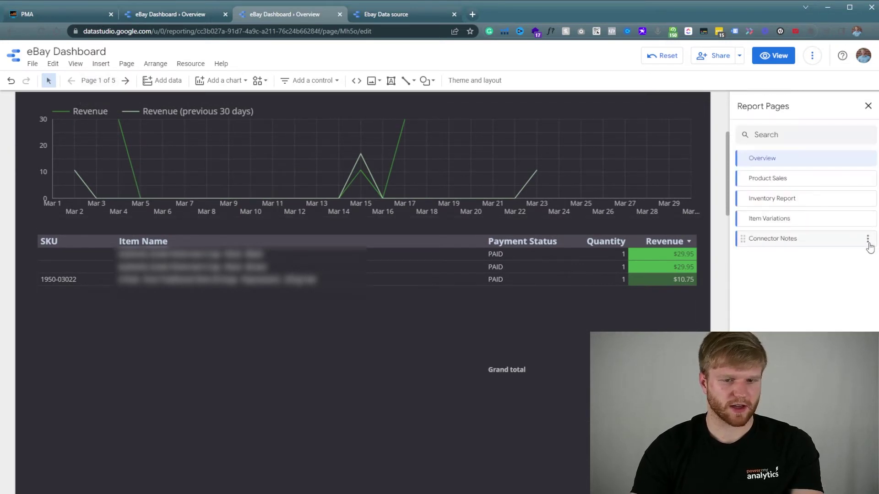
# - Copy the Inventory Report's stock table and place it beneath the SKU sales table on Overview
pyautogui.click(807, 204)
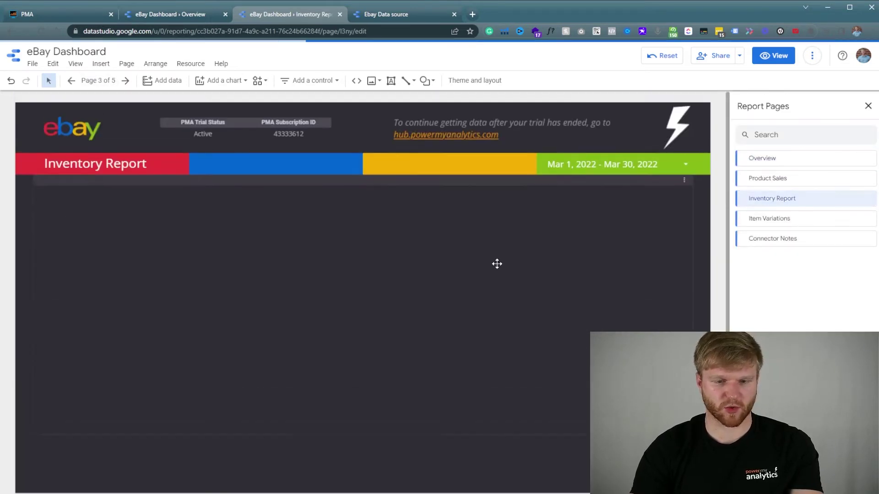
pyautogui.click(304, 240)
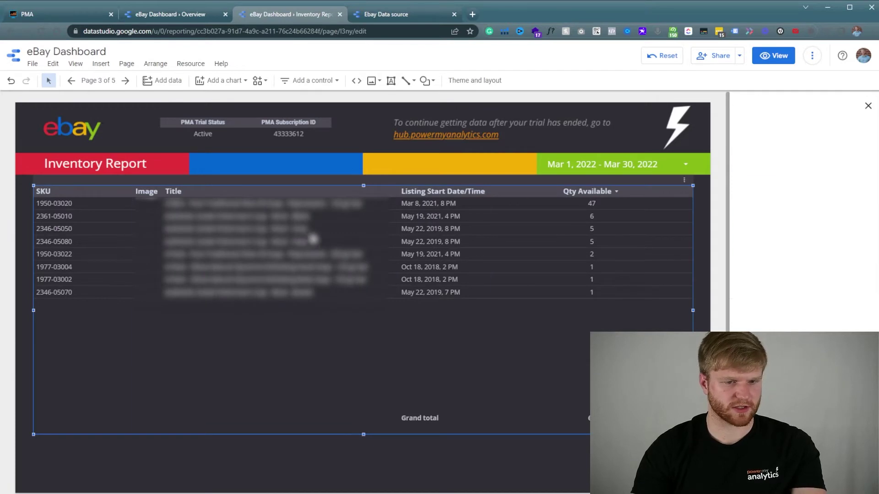
pyautogui.click(98, 81)
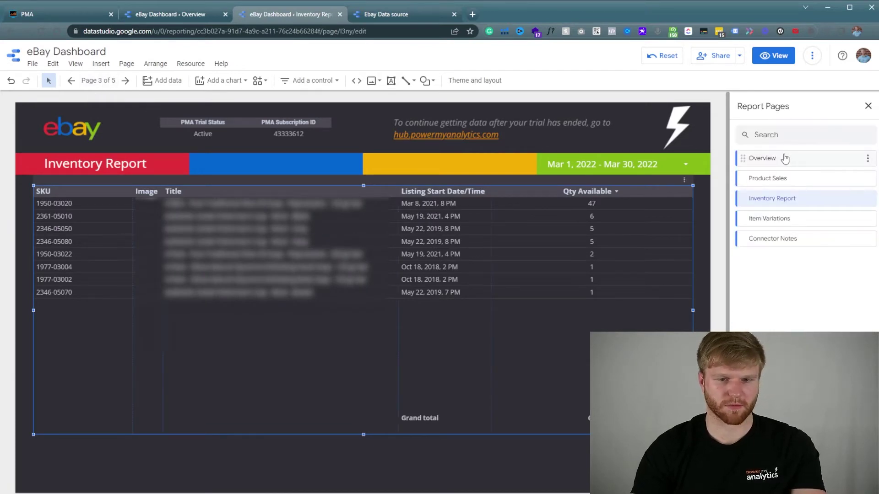
pyautogui.click(785, 158)
pyautogui.scroll(-5, 504, 308)
pyautogui.click(467, 310)
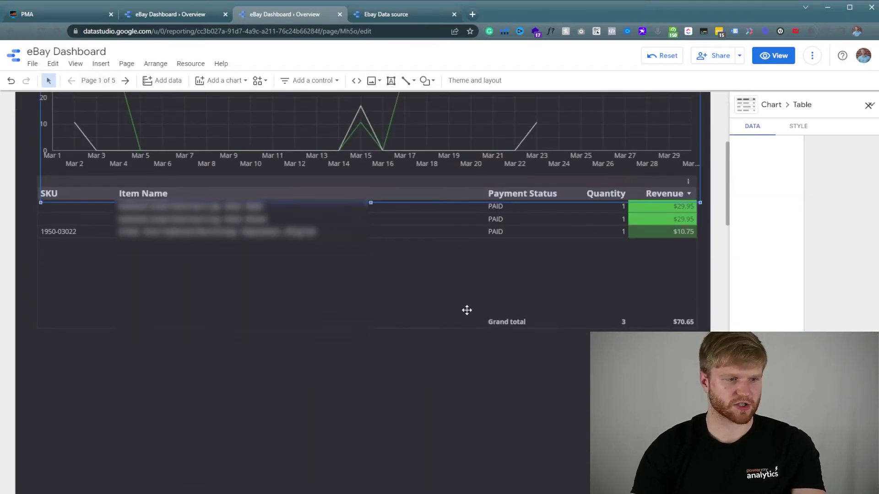
pyautogui.scroll(5, 467, 310)
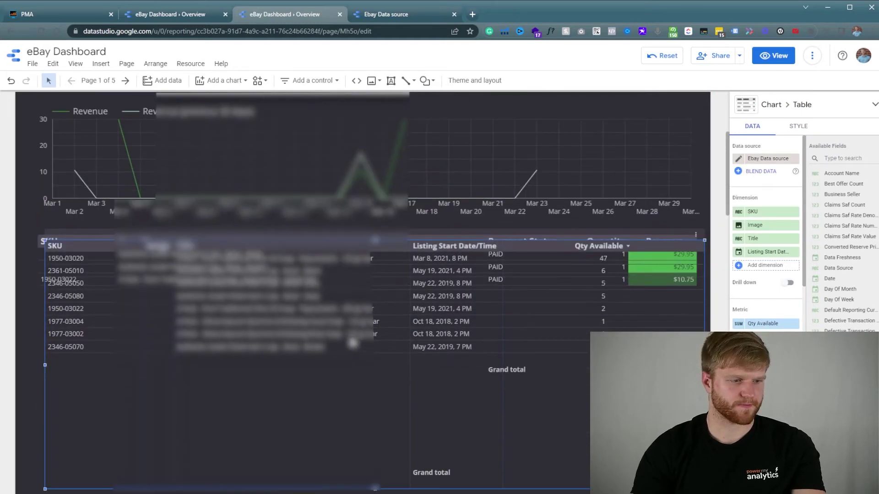
pyautogui.moveTo(343, 403)
pyautogui.mouseDown()
pyautogui.moveTo(333, 452)
pyautogui.moveTo(341, 405)
pyautogui.mouseUp()
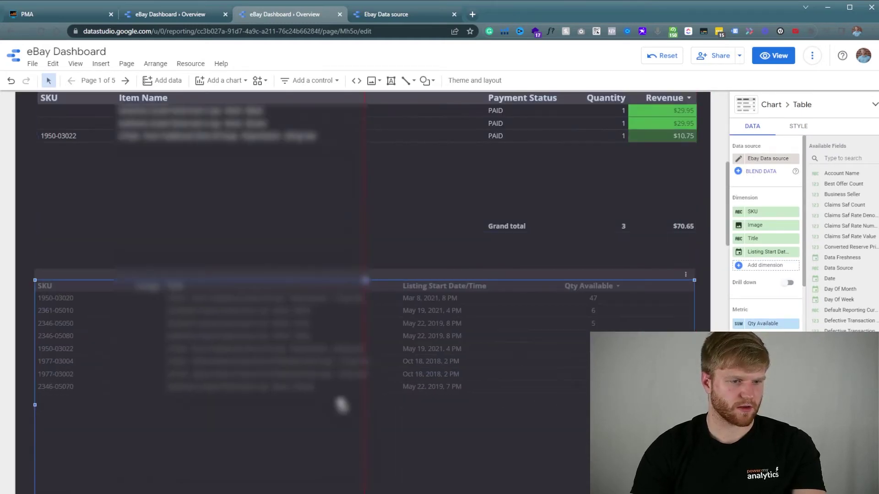
pyautogui.scroll(5, 111, 255)
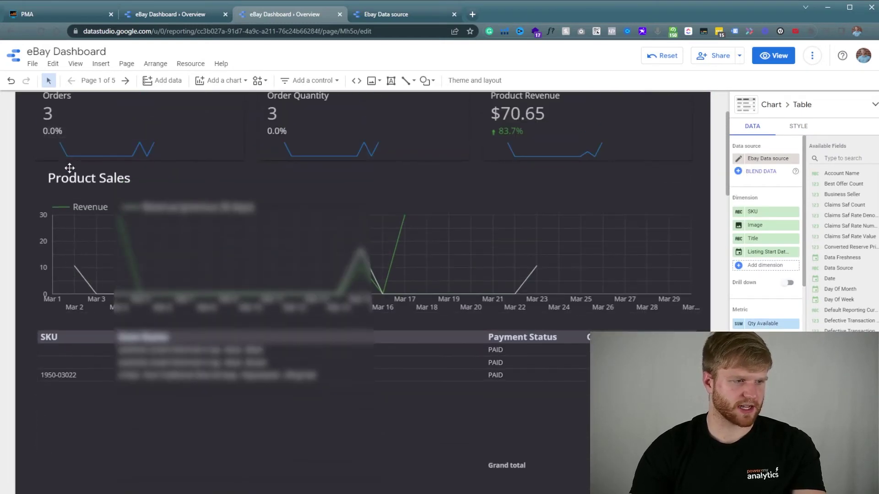
pyautogui.click(69, 168)
# - Duplicate the Product Sales heading, move it above the stock table and retitle it 'Inventory'
pyautogui.hotkey('ctrl', 'd')
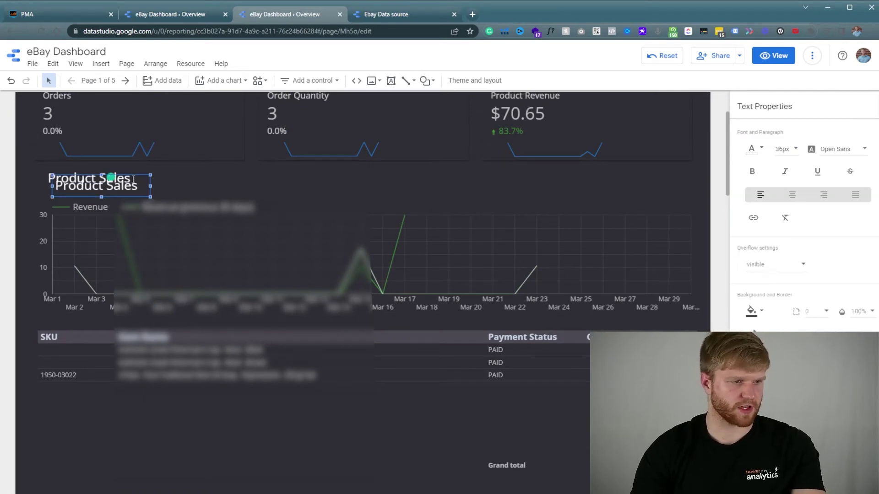
pyautogui.moveTo(136, 177); pyautogui.dragTo(126, 255)
pyautogui.doubleClick(78, 263)
pyautogui.write('Inventory')
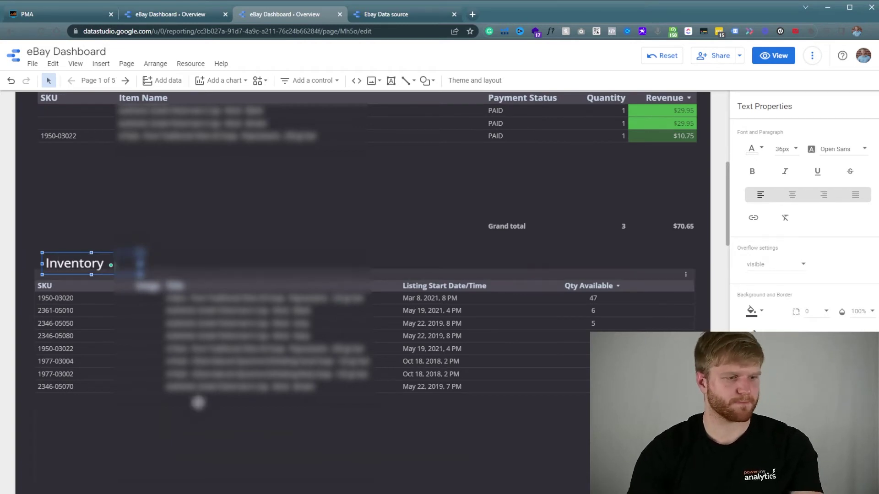
pyautogui.click(199, 425)
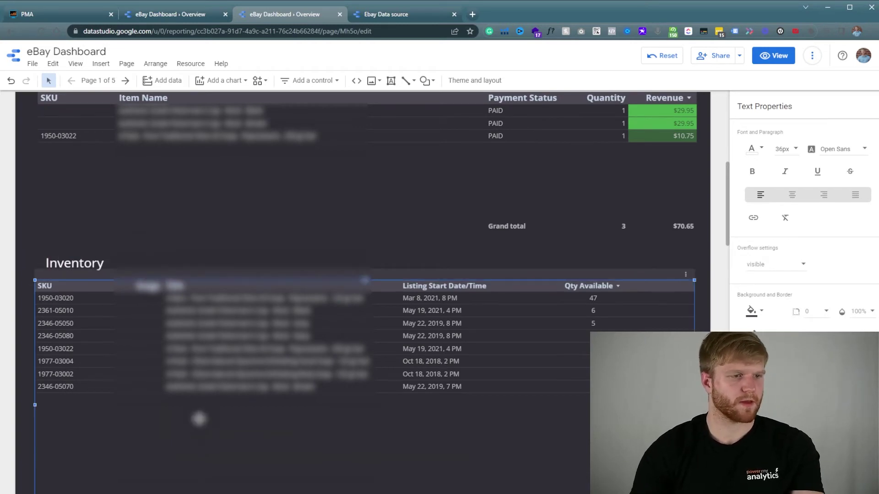
pyautogui.click(89, 80)
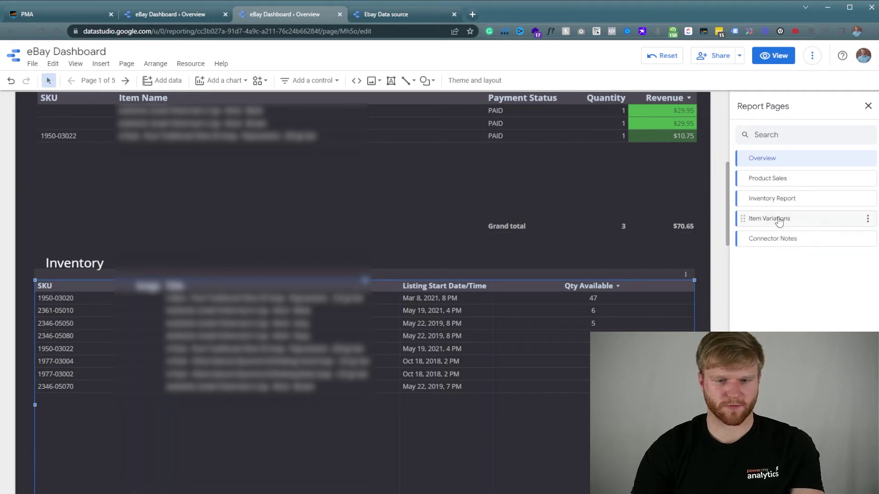
# - On the Item Variations page, select the item variations table together with its title
pyautogui.click(761, 219)
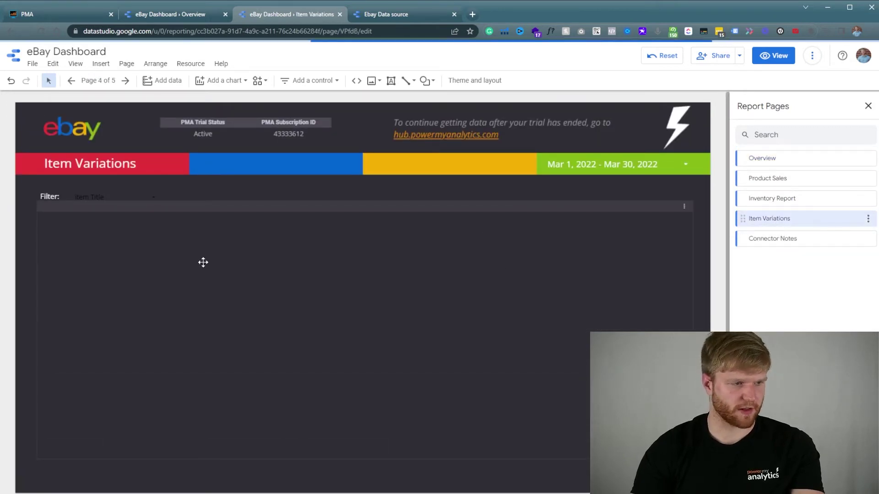
pyautogui.click(453, 225)
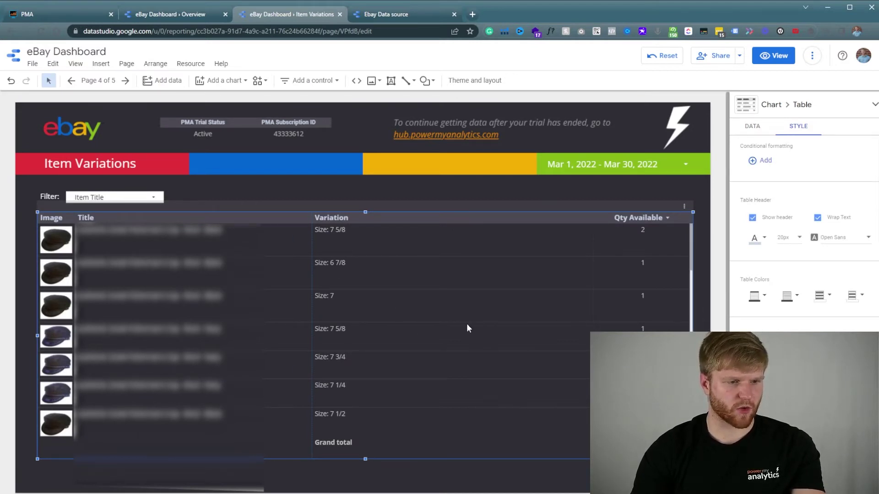
pyautogui.scroll(-5, 534, 333)
pyautogui.scroll(-5, 534, 333)
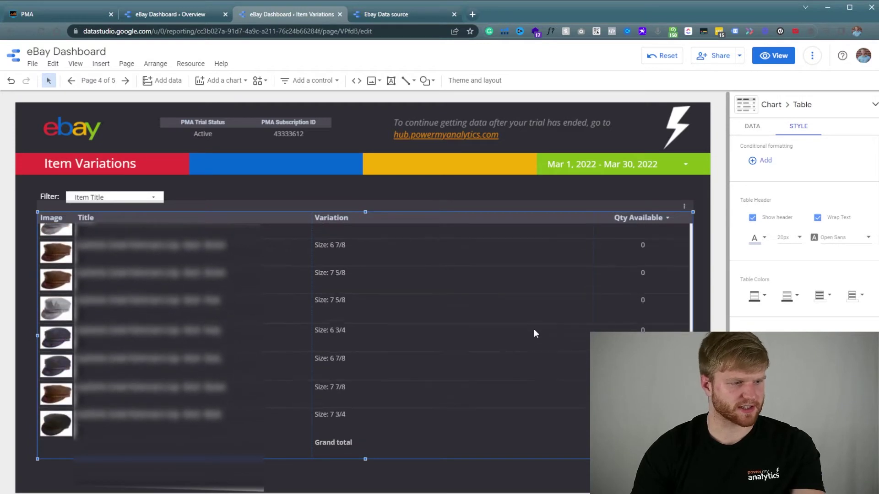
pyautogui.keyDown('shift'); pyautogui.click(93, 164); pyautogui.keyUp('shift')
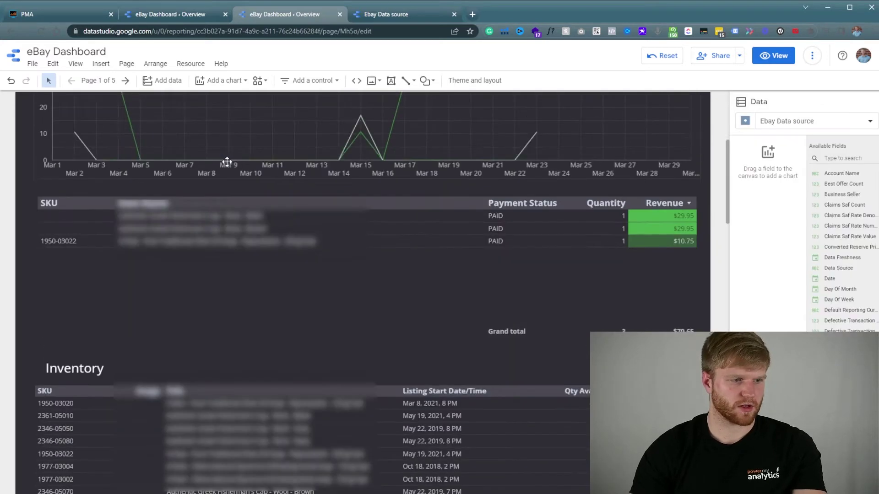
# - Deselect the pasted Item Variations title and table and review the Overview layout below Inventory
pyautogui.scroll(-3, 228, 165)
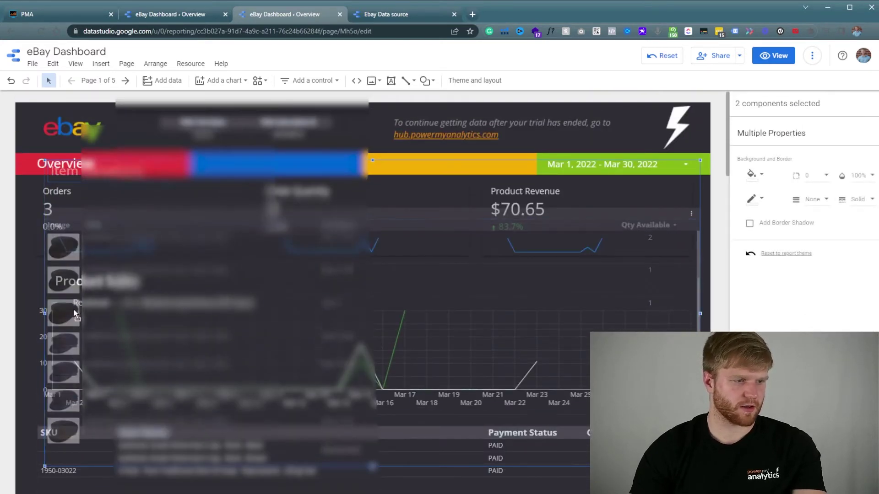
pyautogui.scroll(-6, 357, 293)
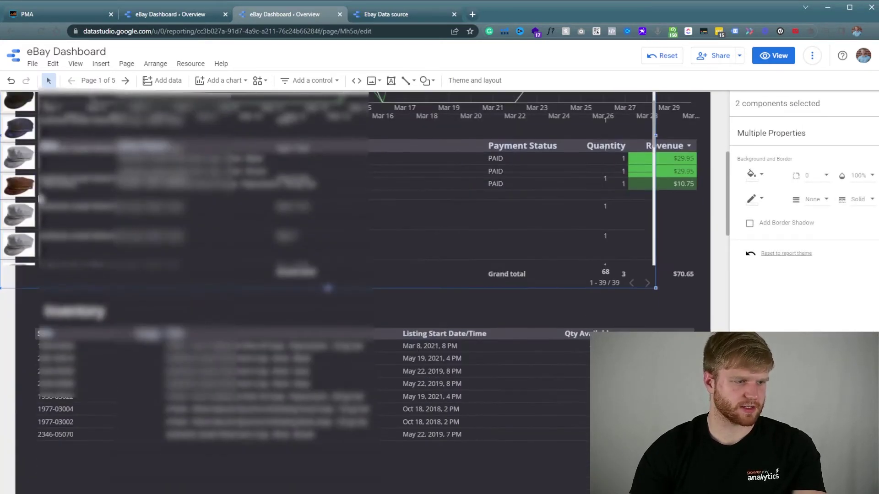
pyautogui.scroll(-6, 362, 293)
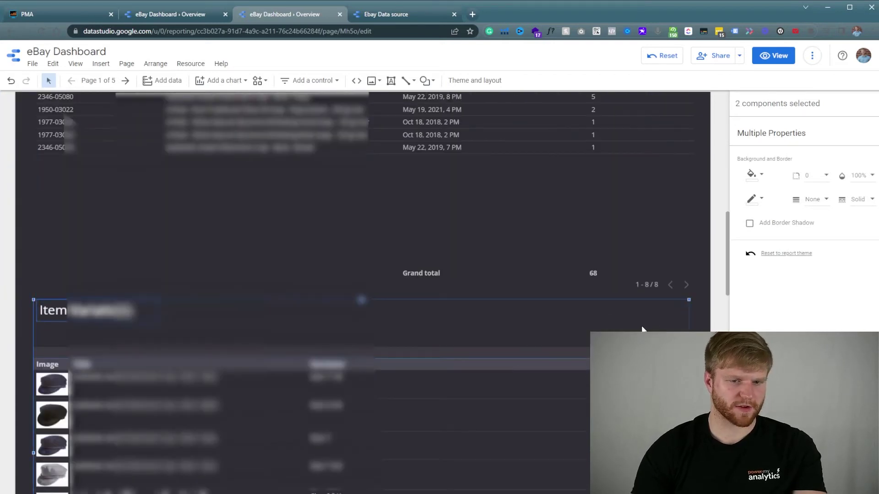
pyautogui.click(719, 312)
pyautogui.scroll(-10, 693, 324)
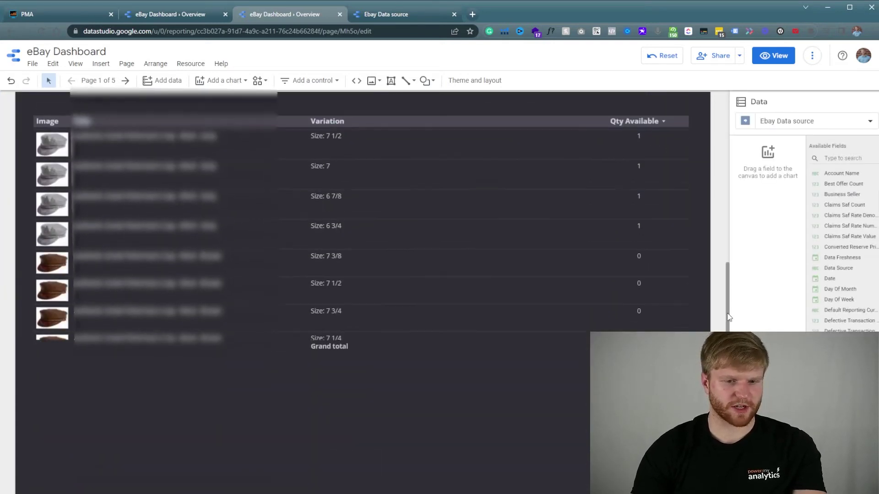
pyautogui.scroll(20, 273, 261)
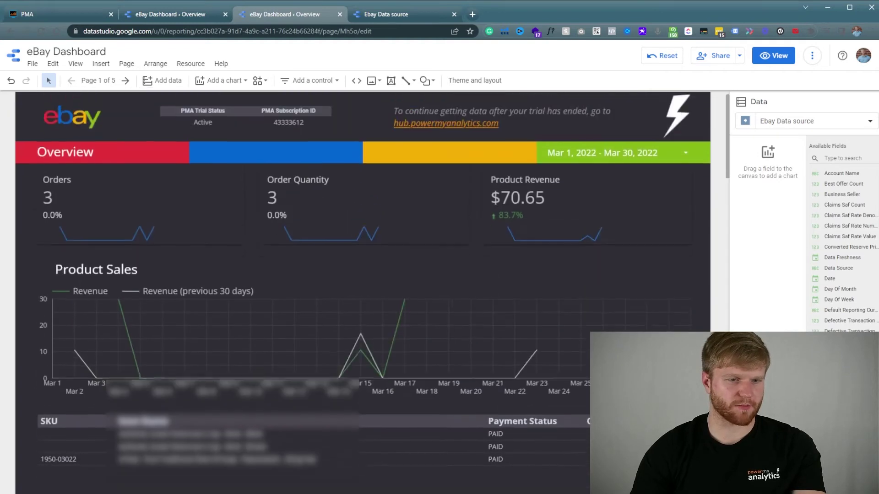
pyautogui.scroll(-12, 407, 287)
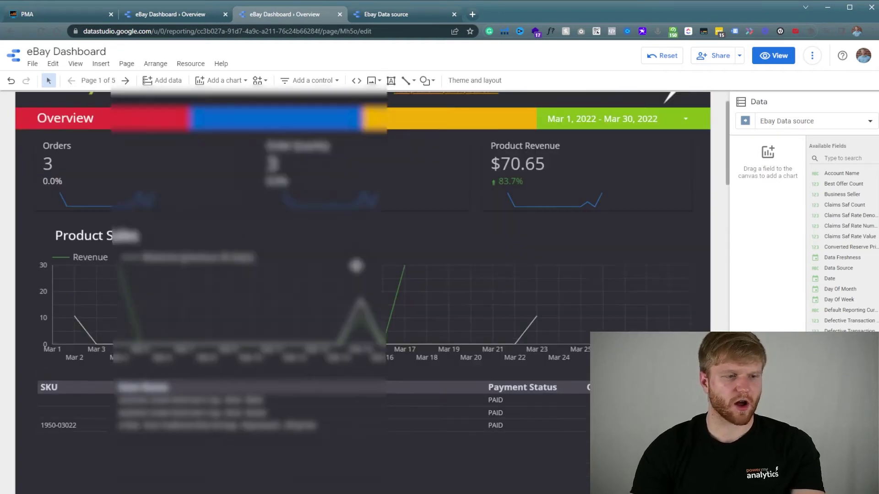
pyautogui.scroll(-4, 406, 287)
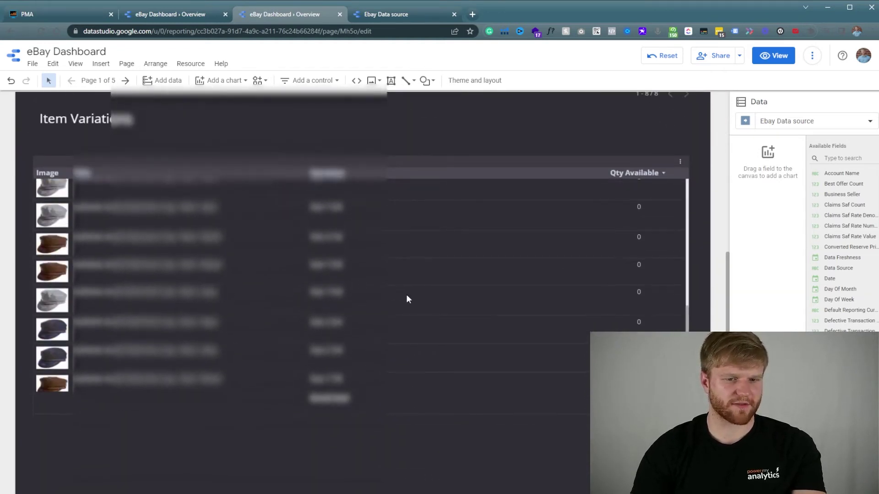
pyautogui.scroll(16, 419, 305)
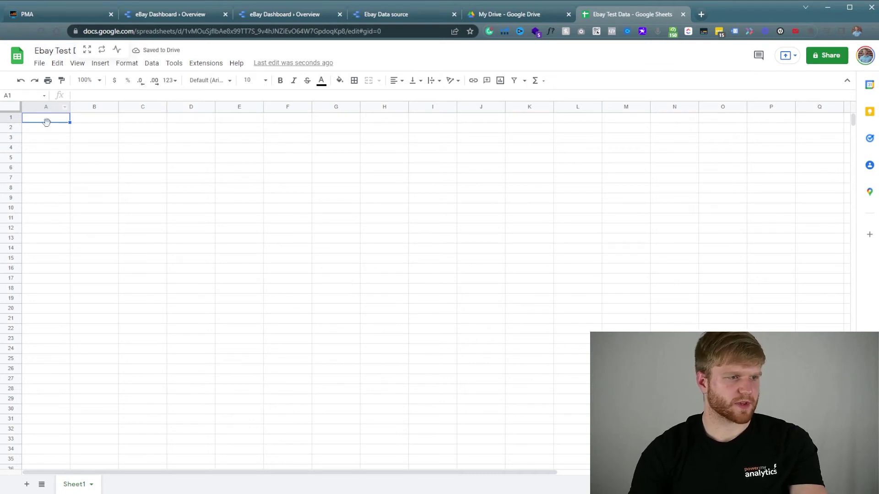
# - Leave the add-on marketplace and show the Power My Analytics options under Extensions
pyautogui.click(209, 64)
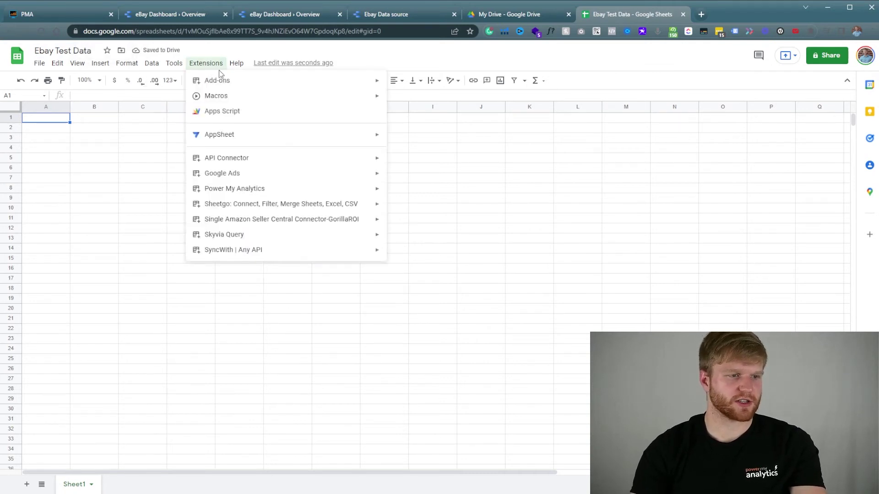
pyautogui.moveTo(226, 87)
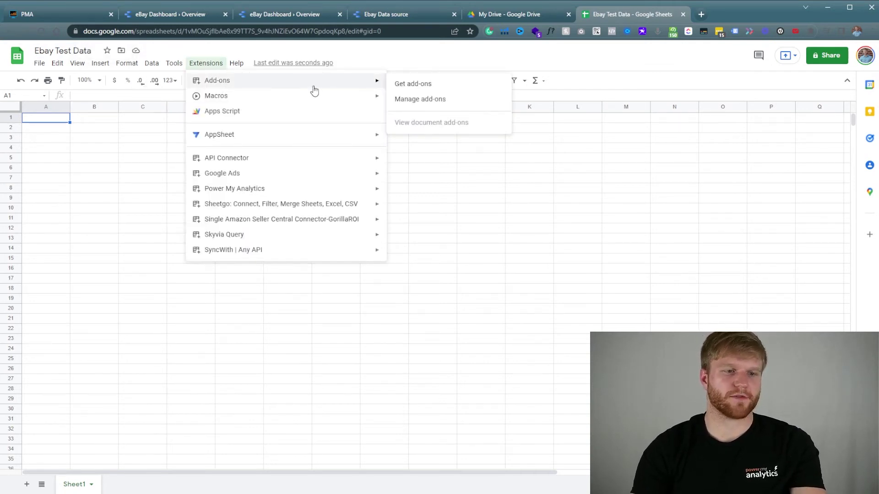
pyautogui.click(427, 87)
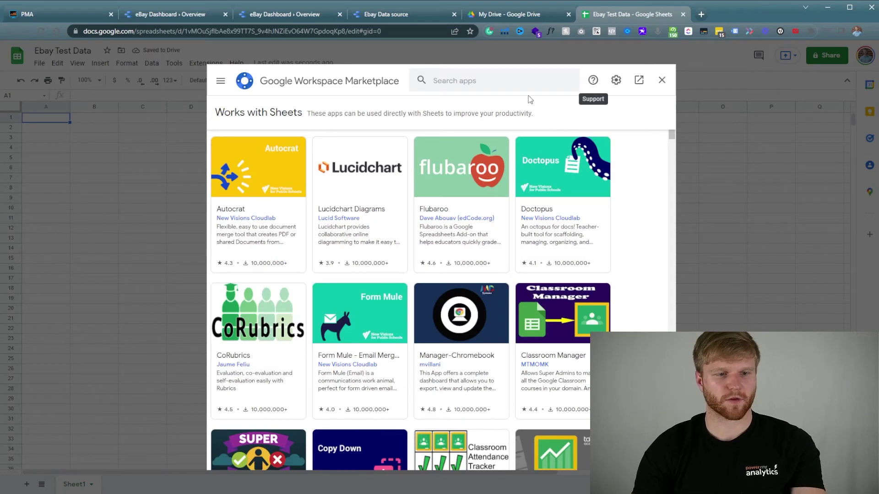
pyautogui.click(662, 80)
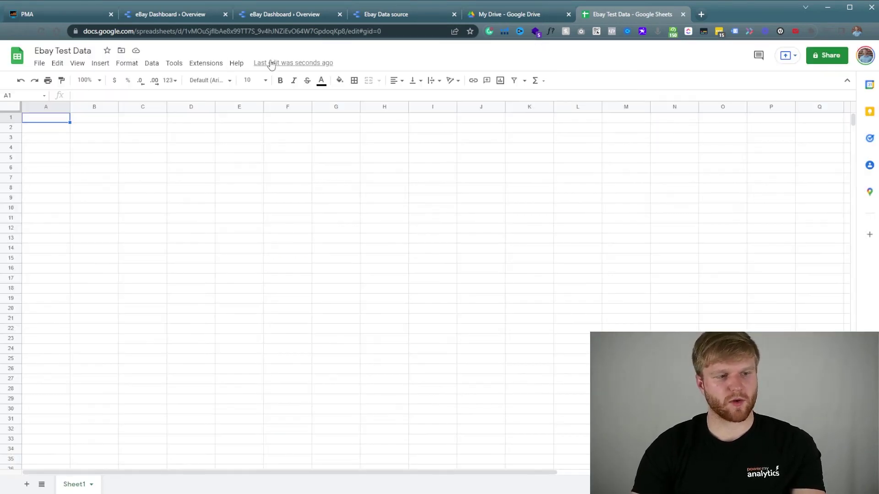
pyautogui.click(196, 65)
pyautogui.moveTo(251, 188)
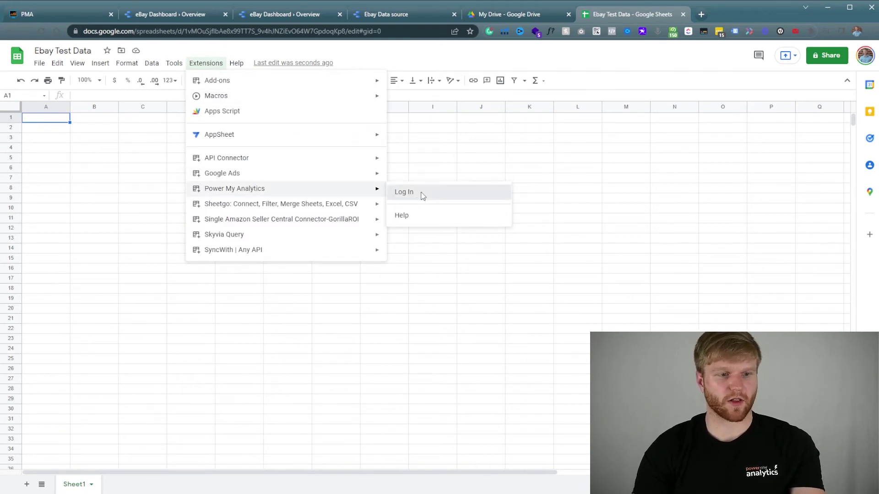
# - Log in to Power My Analytics, reload the sheet, and open its data connector sidebar
pyautogui.click(423, 196)
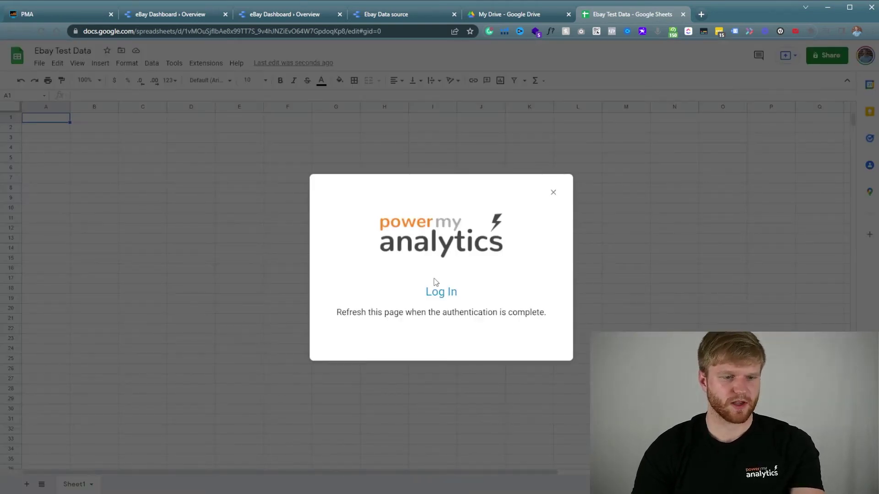
pyautogui.click(442, 293)
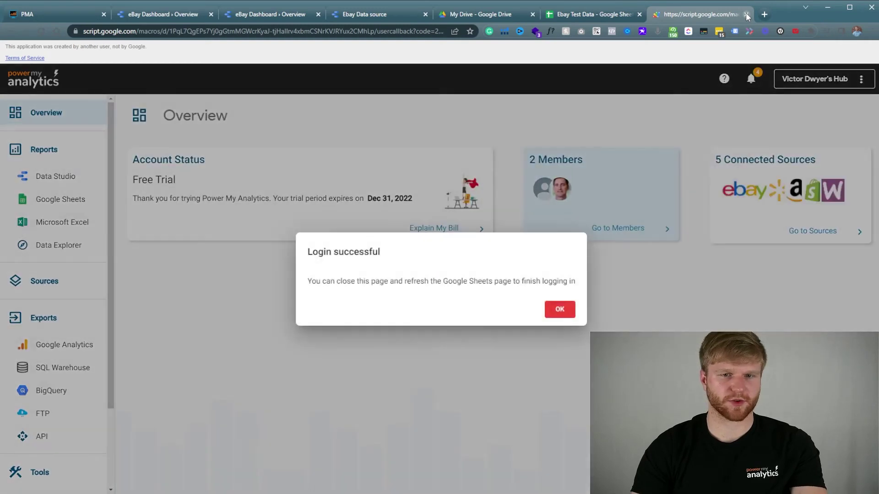
pyautogui.click(746, 15)
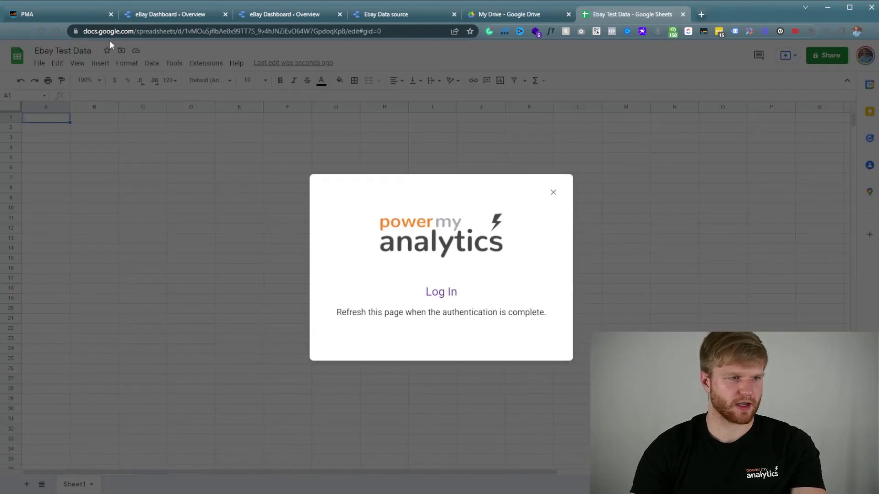
pyautogui.click(43, 30)
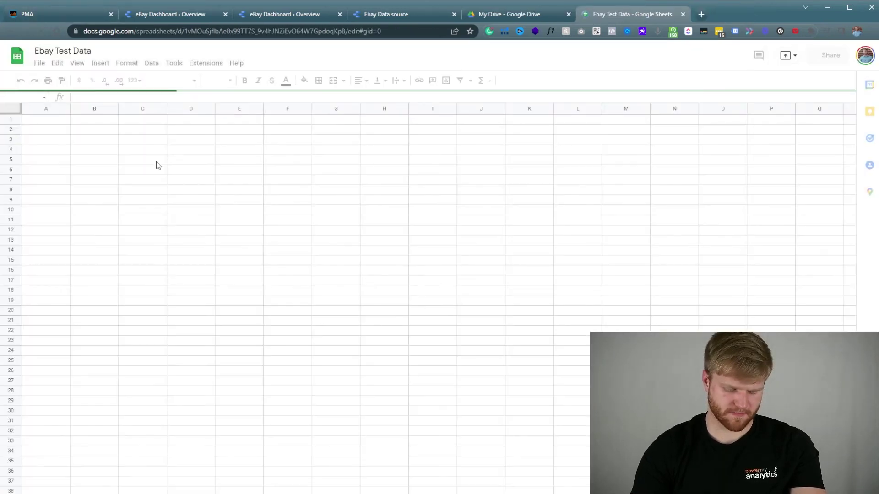
pyautogui.click(206, 62)
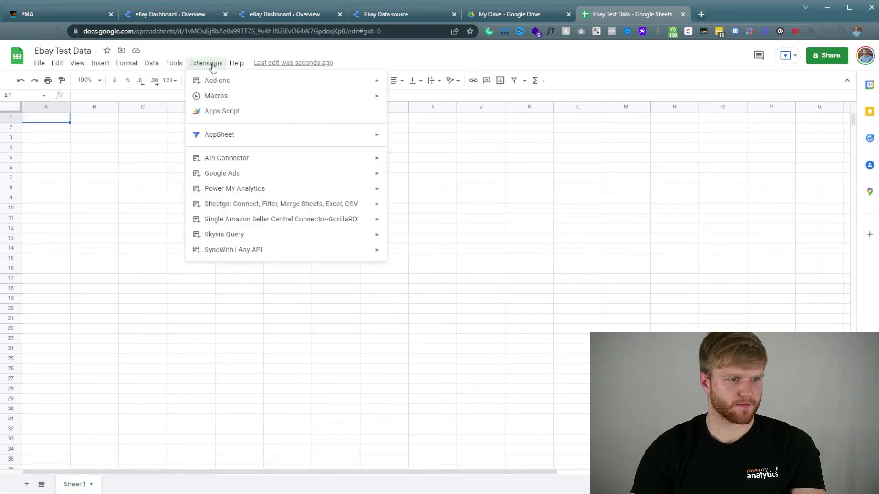
pyautogui.moveTo(255, 188)
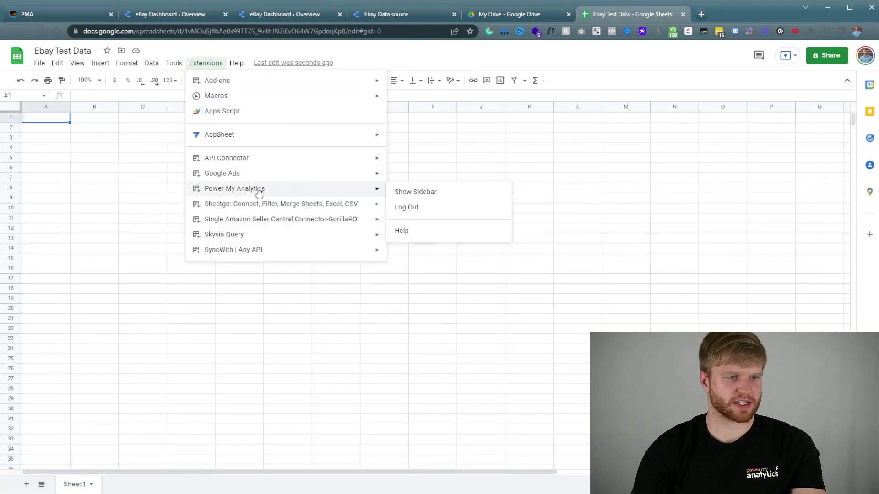
pyautogui.click(431, 194)
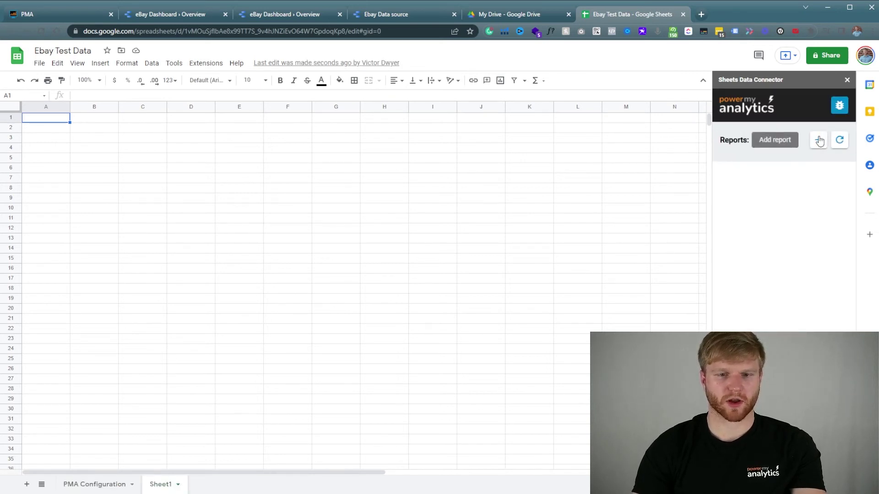
# - Add a new eBay report using the user's analytics hub, the seller account and US Dollar currency
pyautogui.click(819, 141)
pyautogui.click(765, 161)
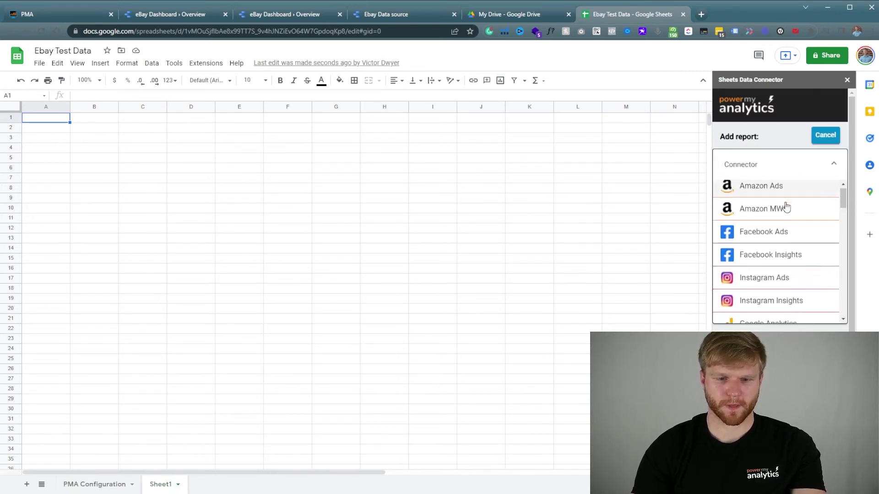
pyautogui.scroll(-15, 786, 207)
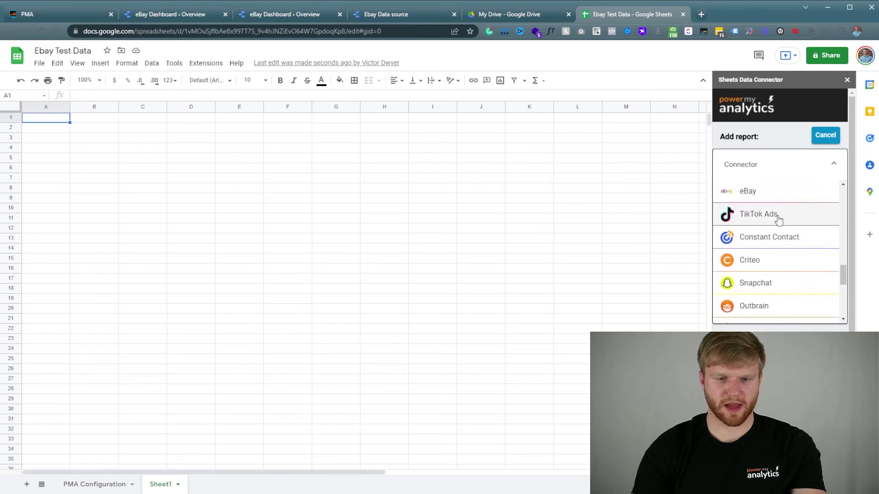
pyautogui.click(775, 194)
pyautogui.click(781, 230)
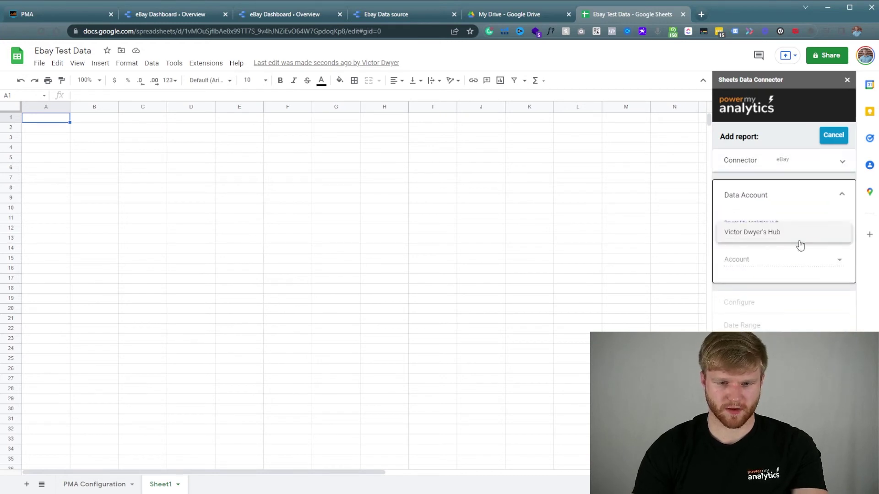
pyautogui.click(799, 233)
pyautogui.click(828, 260)
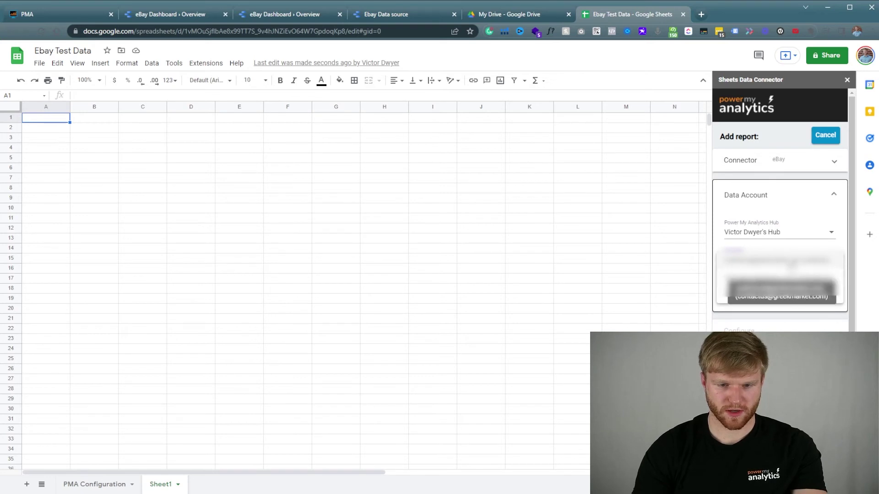
pyautogui.click(776, 260)
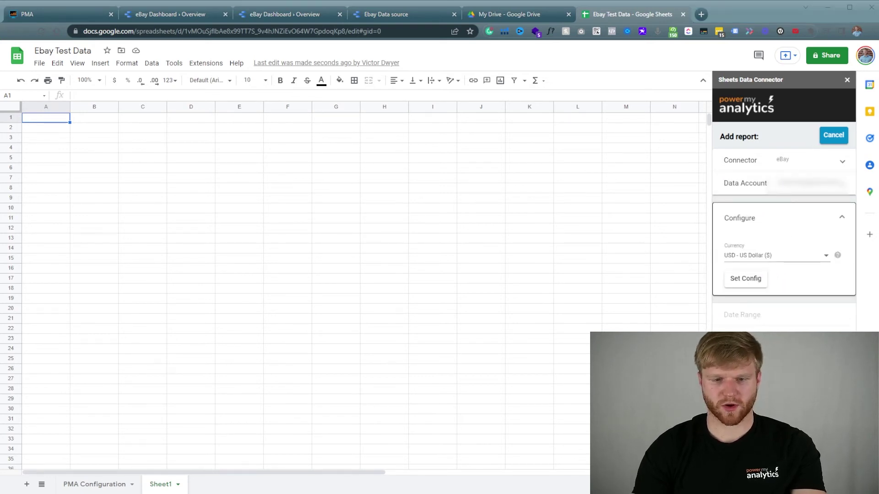
pyautogui.click(750, 279)
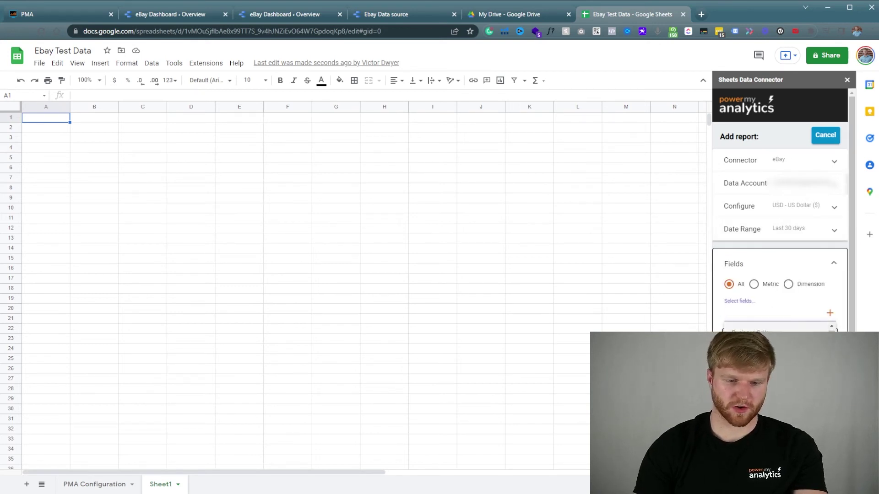
# - Add the Date and revenue fields to the eBay report
pyautogui.click(772, 313)
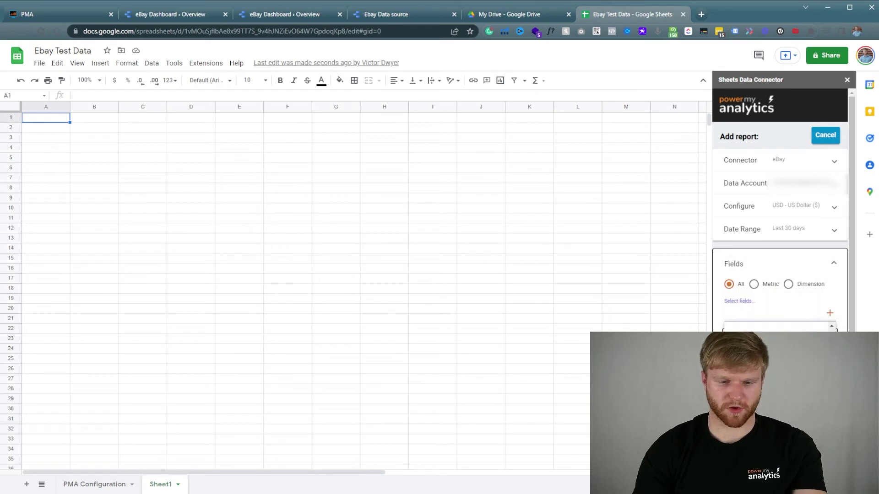
pyautogui.write('date')
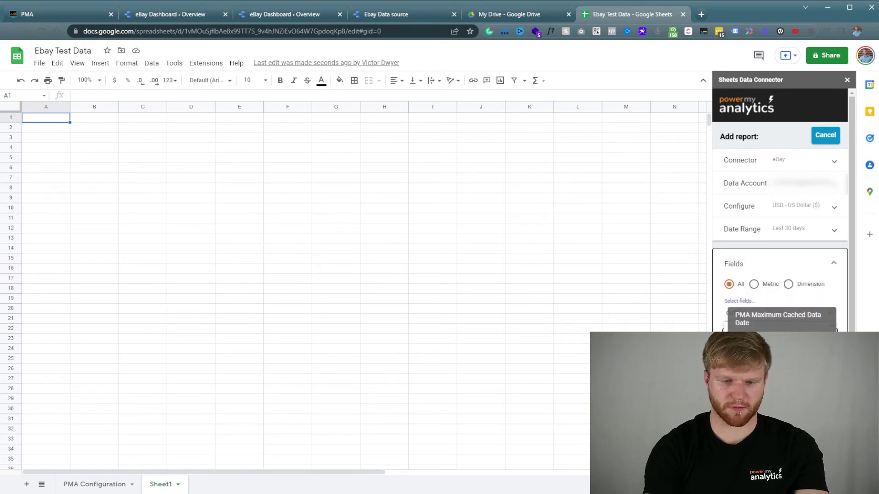
pyautogui.press('BackSpace')
pyautogui.press('BackSpace')
pyautogui.press('BackSpace')
pyautogui.press('BackSpace')
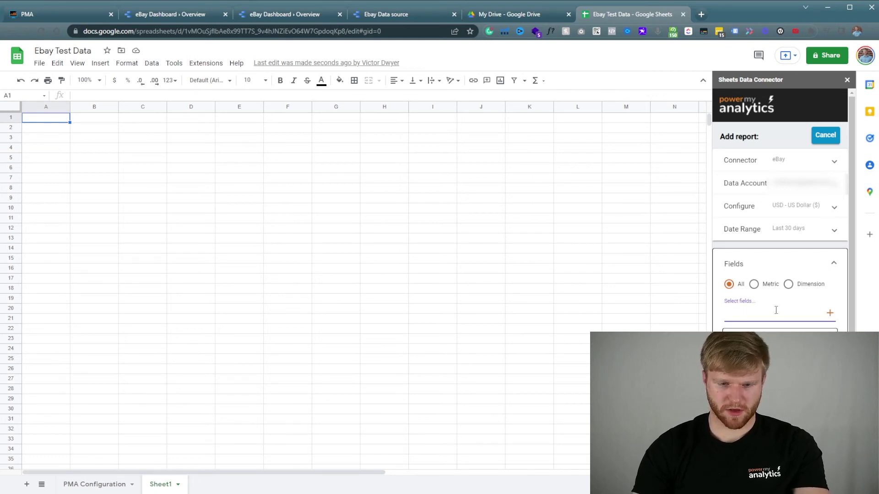
pyautogui.write('reve')
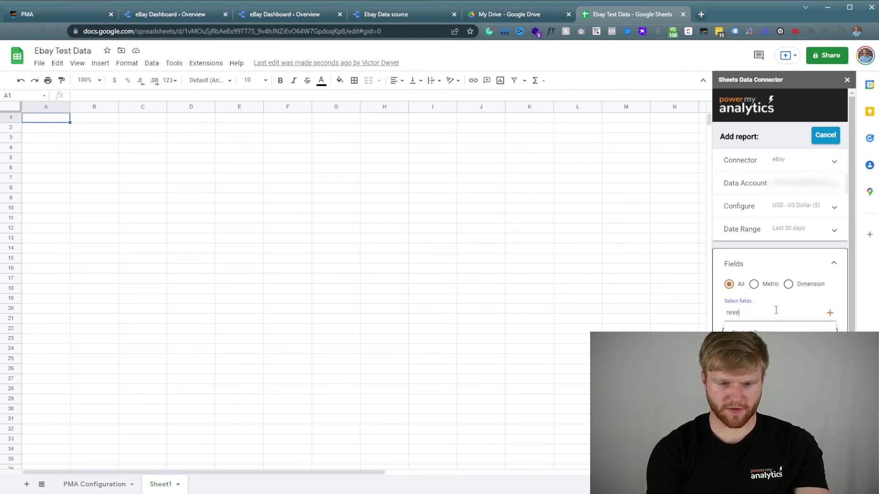
pyautogui.press('BackSpace')
pyautogui.press('BackSpace')
pyautogui.press('BackSpace')
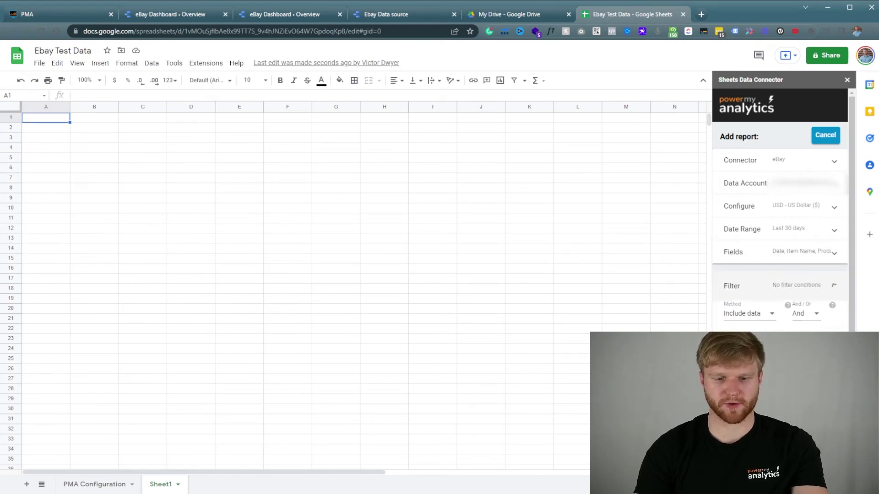
# - Order the eBay report rows by Date with a 10000-row limit
pyautogui.click(776, 274)
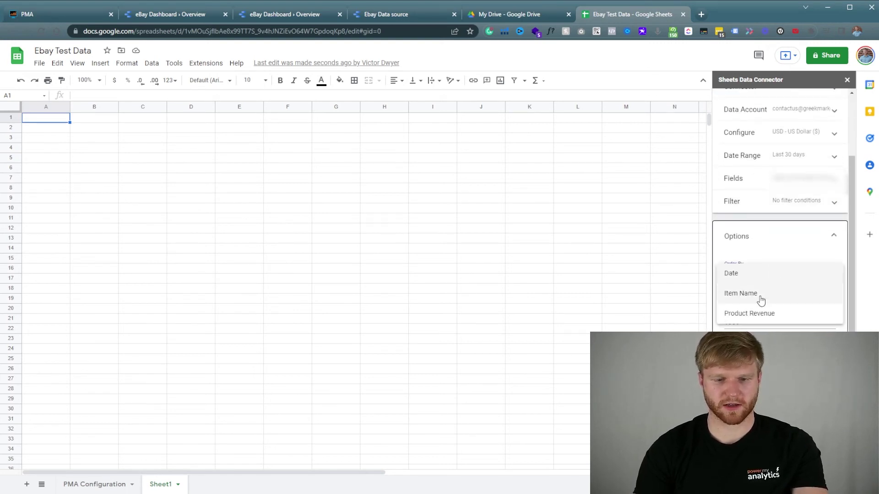
pyautogui.click(767, 277)
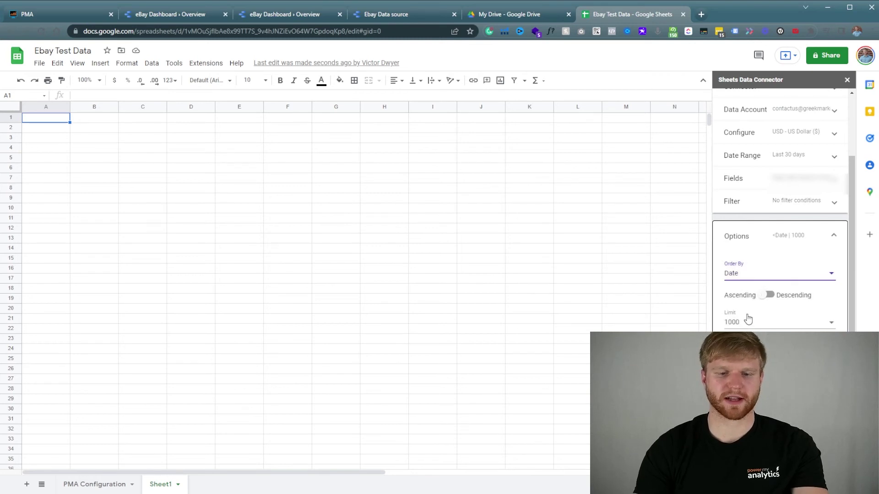
pyautogui.click(748, 319)
pyautogui.press('Down')
pyautogui.press('Return')
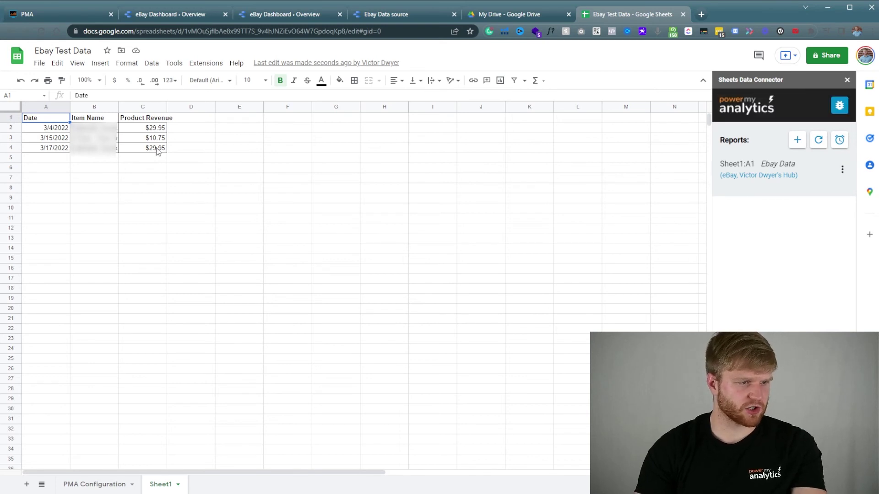
# - Select the imported table A1:C4, including the headers
pyautogui.moveTo(54, 129); pyautogui.dragTo(144, 147)
pyautogui.click(123, 170)
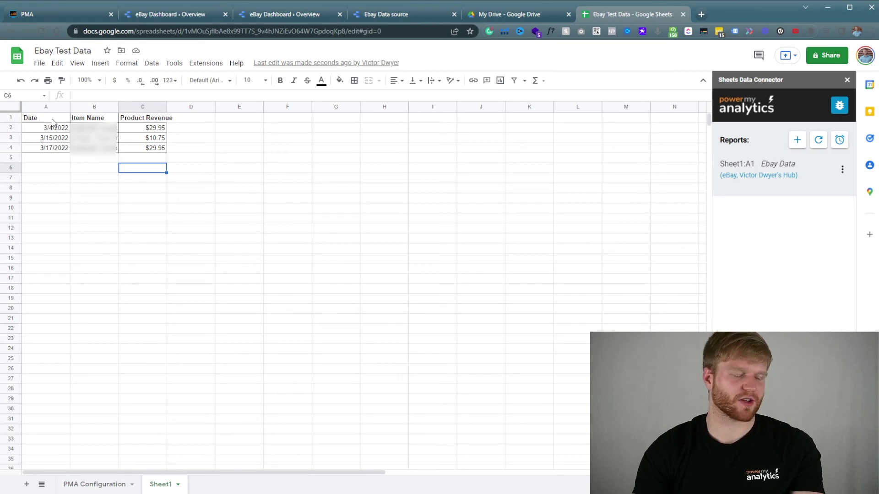
pyautogui.moveTo(52, 122); pyautogui.dragTo(149, 152)
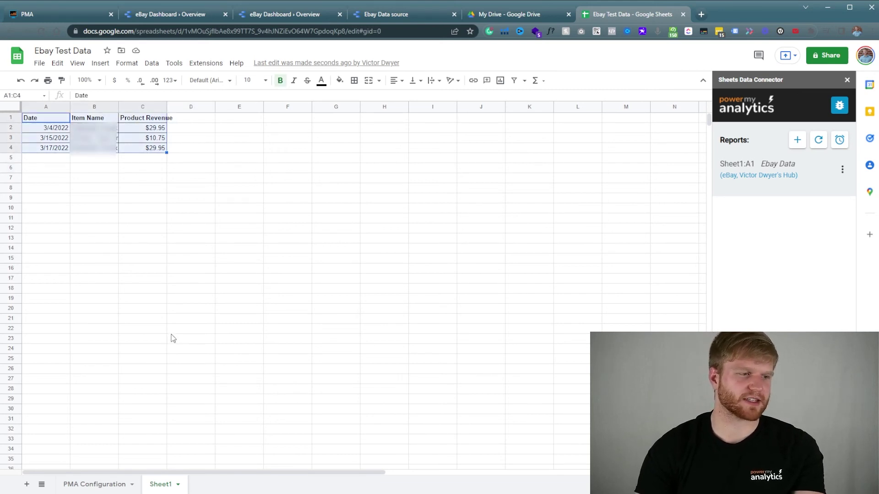
# - Insert a pivot table from columns A–C on a new sheet and bring up its editor
pyautogui.click(101, 64)
pyautogui.click(145, 172)
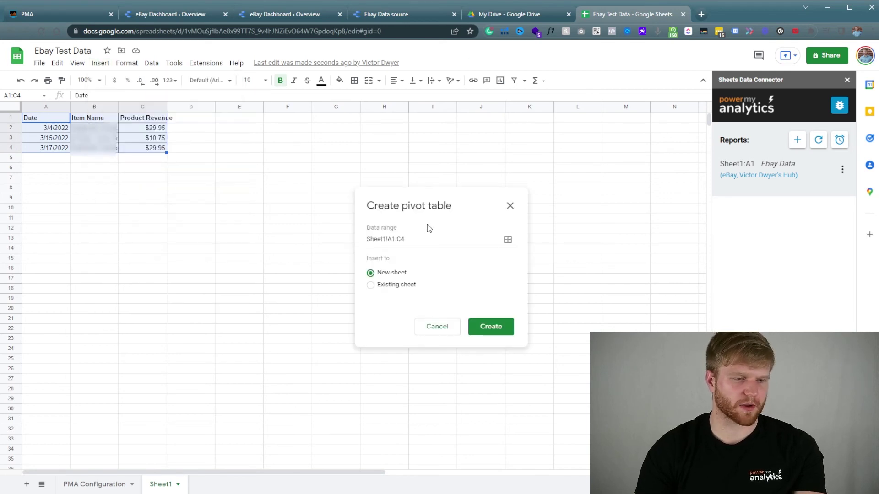
pyautogui.click(44, 107)
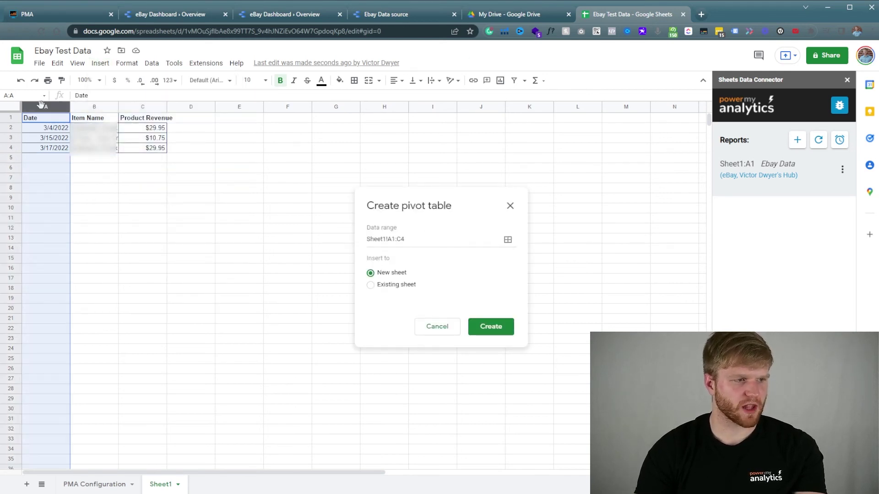
pyautogui.keyDown('ctrl'); pyautogui.click(86, 108); pyautogui.keyUp('ctrl')
pyautogui.keyDown('ctrl'); pyautogui.click(130, 108); pyautogui.keyUp('ctrl')
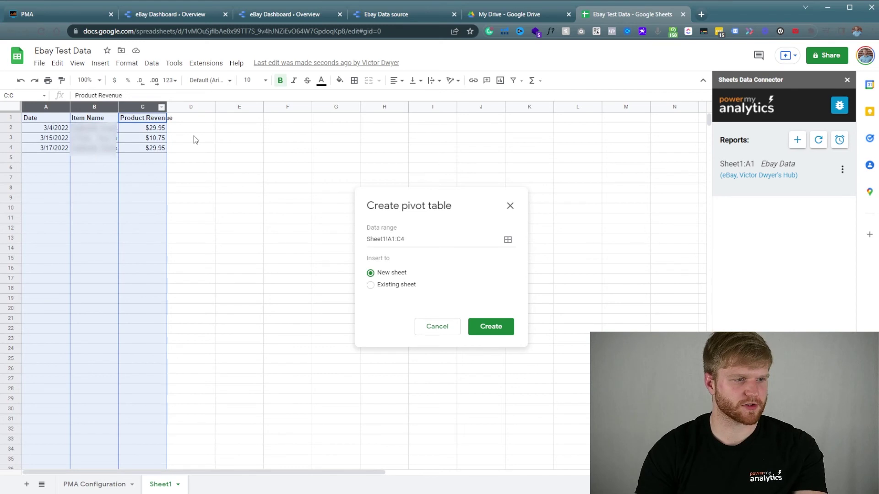
pyautogui.click(490, 326)
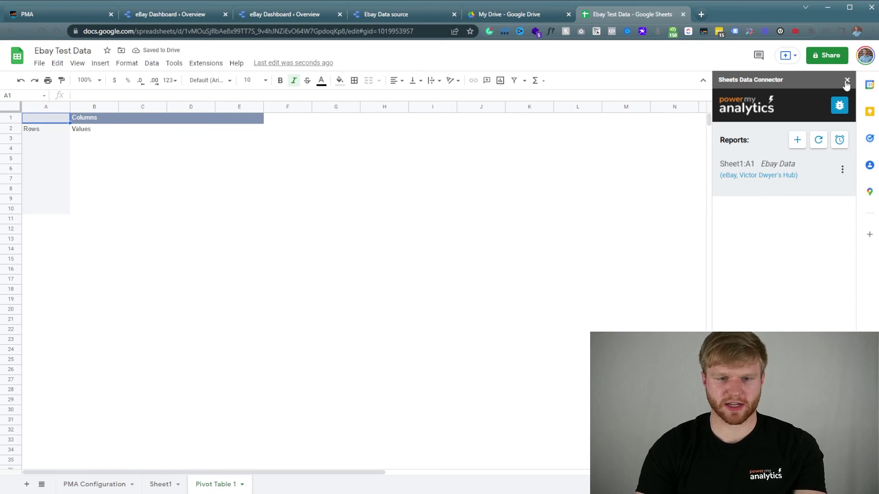
pyautogui.click(846, 81)
pyautogui.click(90, 157)
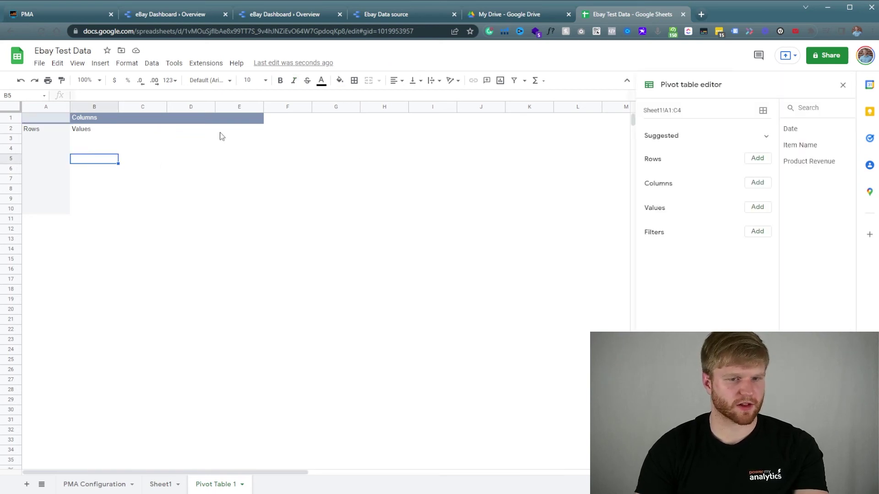
# - Set the pivot rows to Date and the values to SUM of Product Revenue
pyautogui.click(758, 158)
pyautogui.click(761, 173)
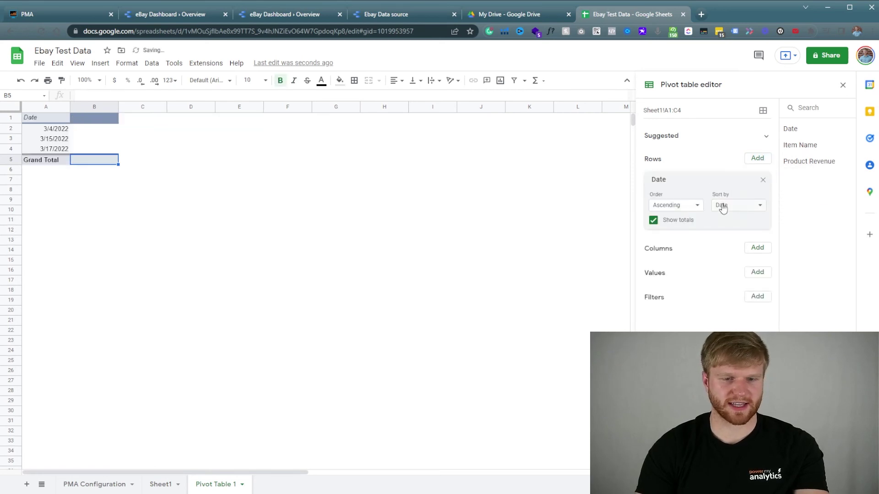
pyautogui.click(758, 159)
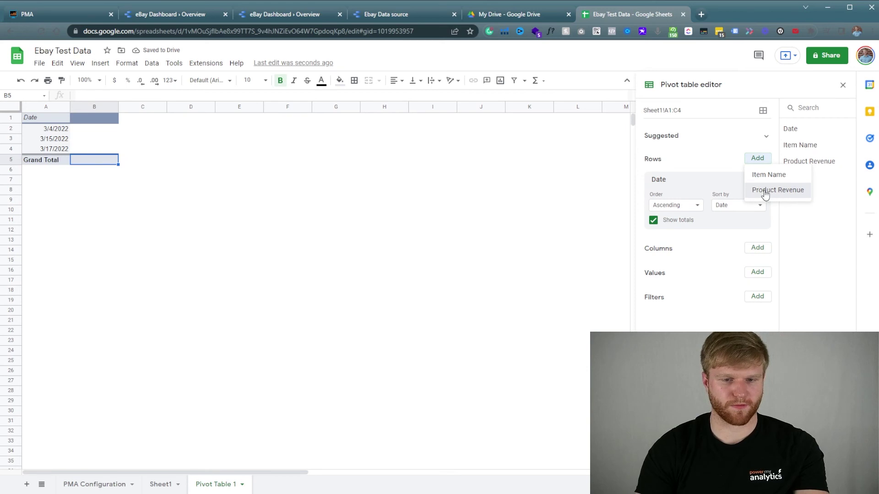
pyautogui.click(762, 175)
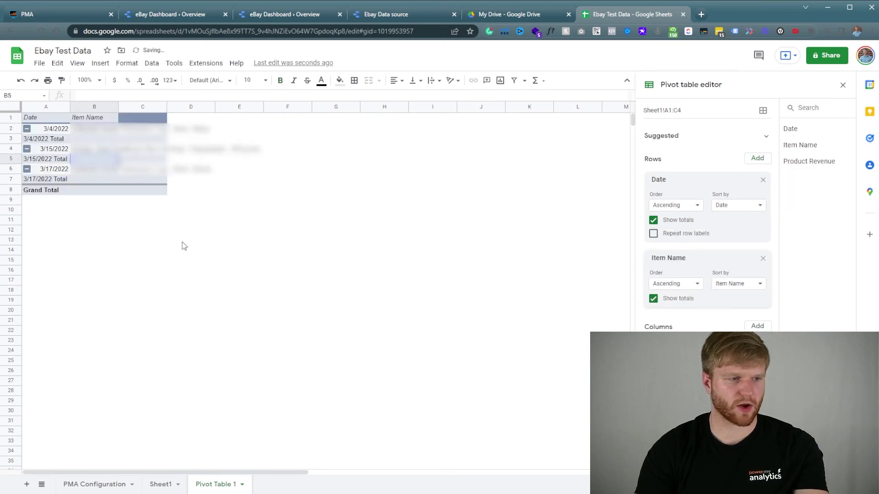
pyautogui.click(762, 259)
pyautogui.click(758, 272)
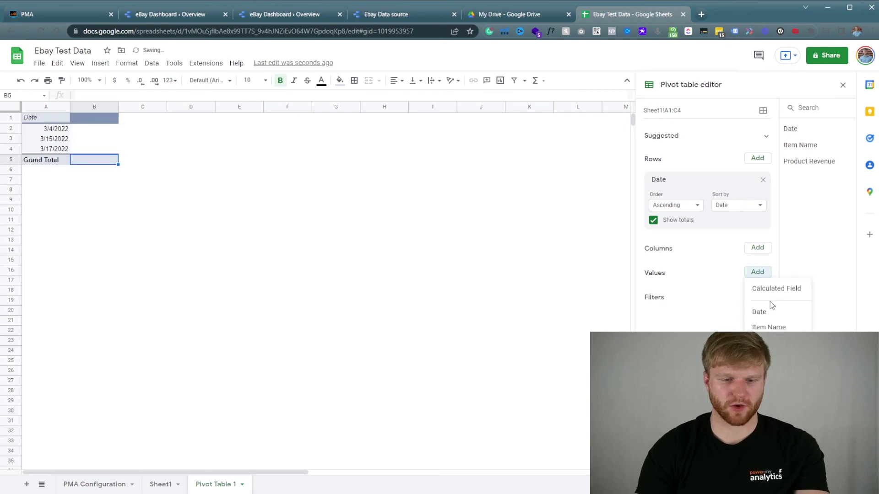
pyautogui.click(778, 342)
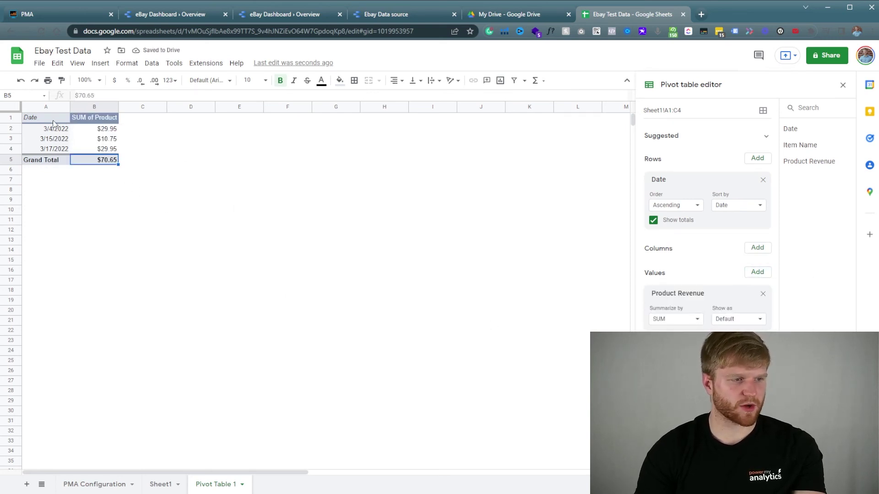
# - Format the pivot's Date column A with the Date number format
pyautogui.click(48, 106)
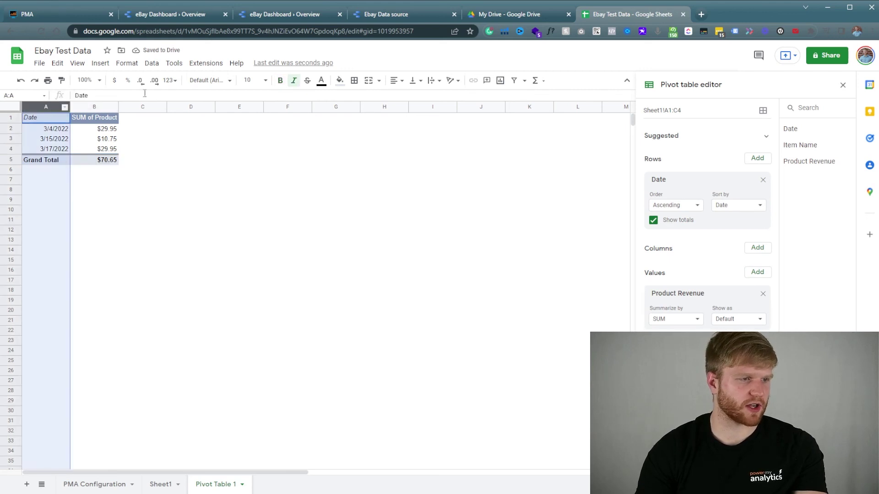
pyautogui.click(127, 63)
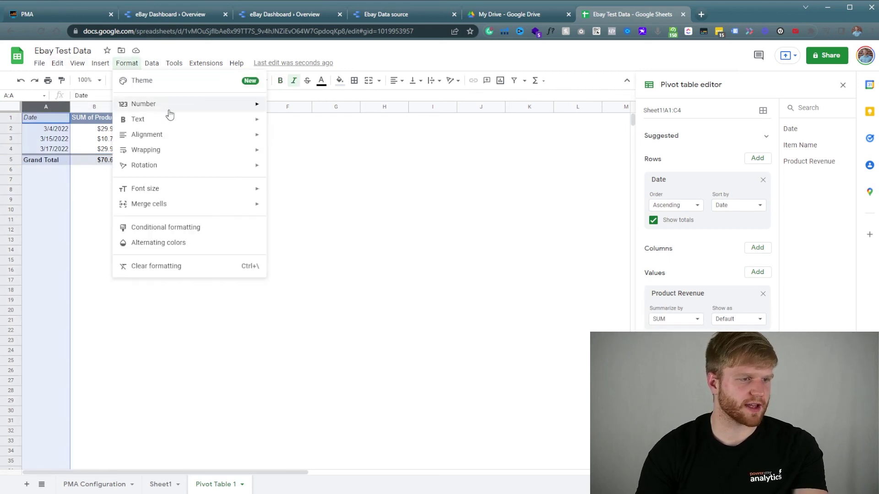
pyautogui.moveTo(182, 104)
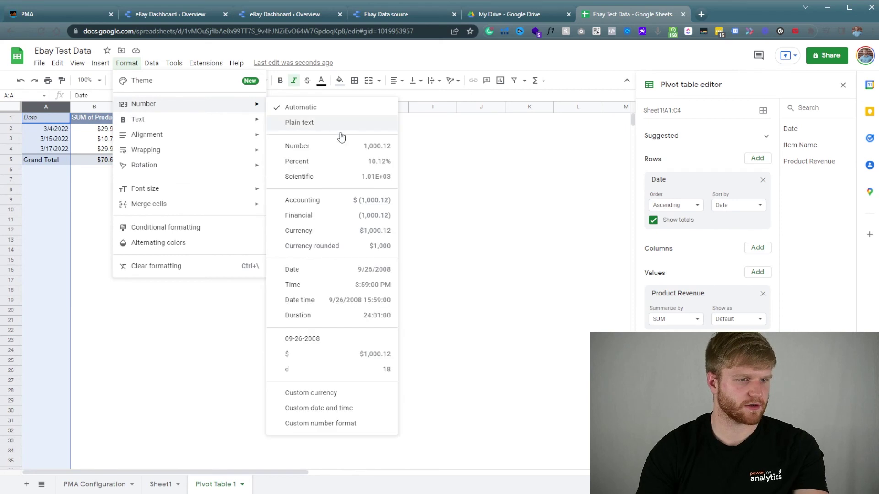
pyautogui.click(319, 271)
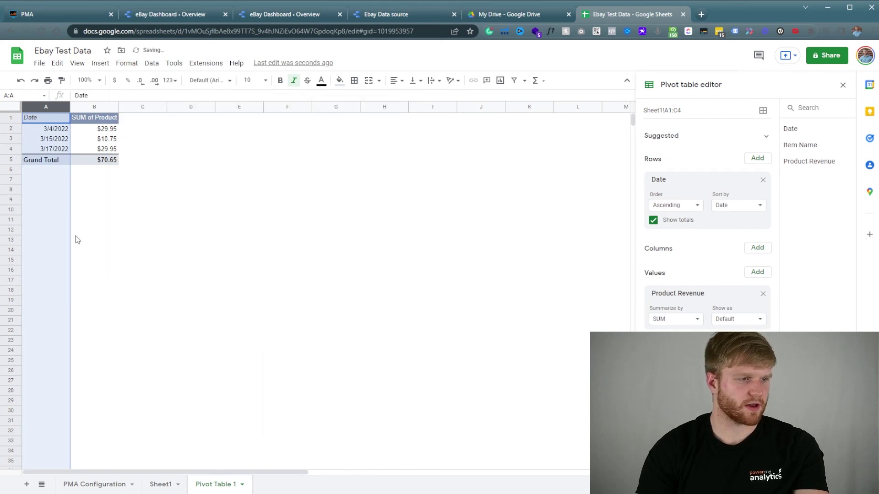
pyautogui.click(47, 131)
# - Group the pivot's dates by month, then by day of the week, and finally by quarter
pyautogui.rightClick(49, 138)
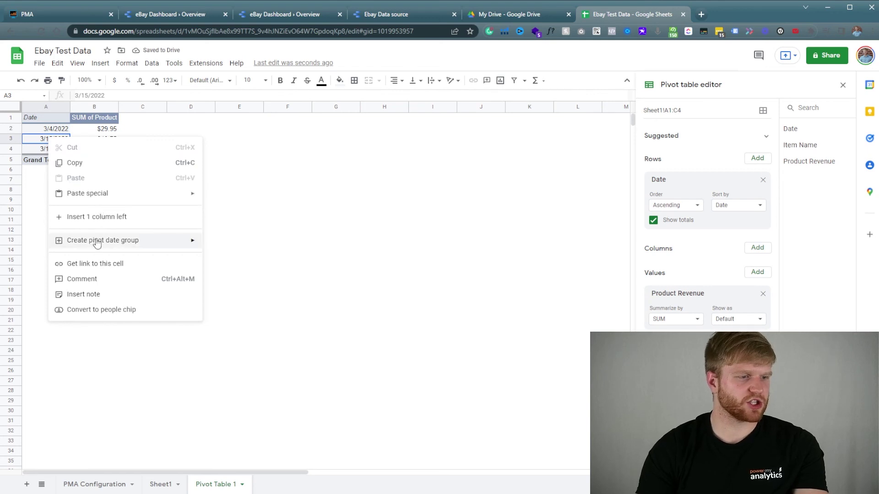
pyautogui.moveTo(97, 242)
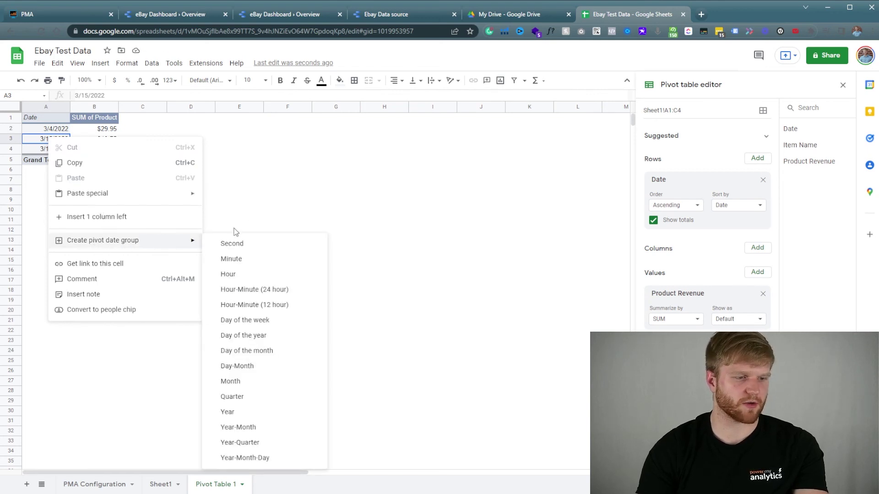
pyautogui.click(262, 387)
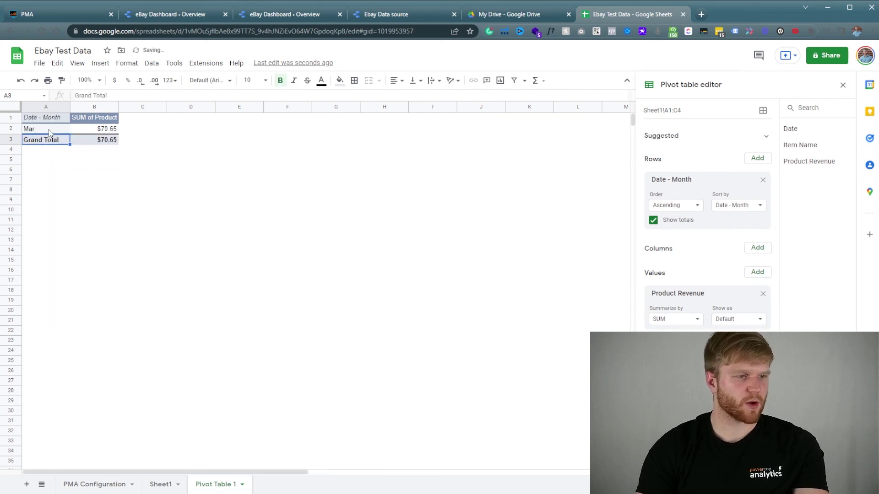
pyautogui.click(50, 131)
pyautogui.rightClick(51, 132)
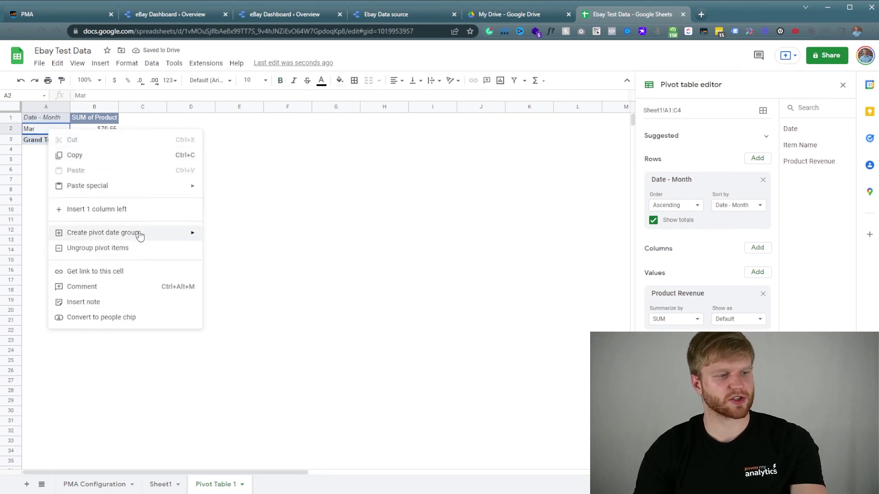
pyautogui.moveTo(149, 236)
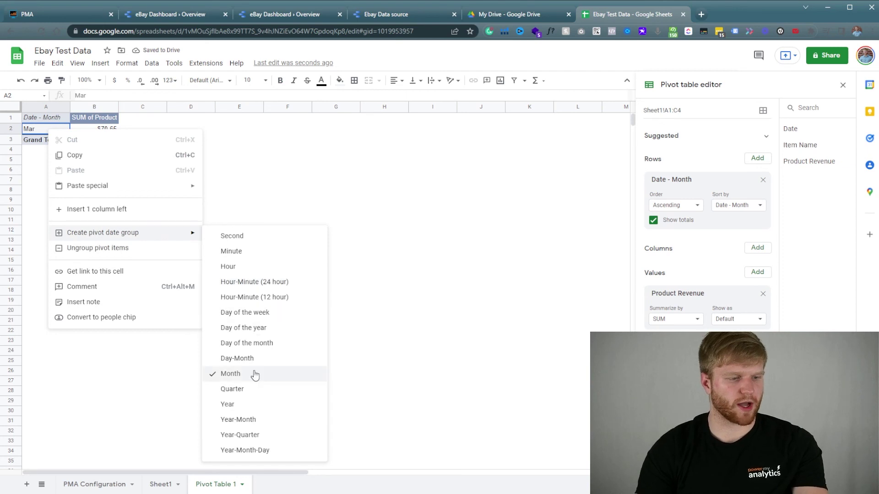
pyautogui.click(261, 317)
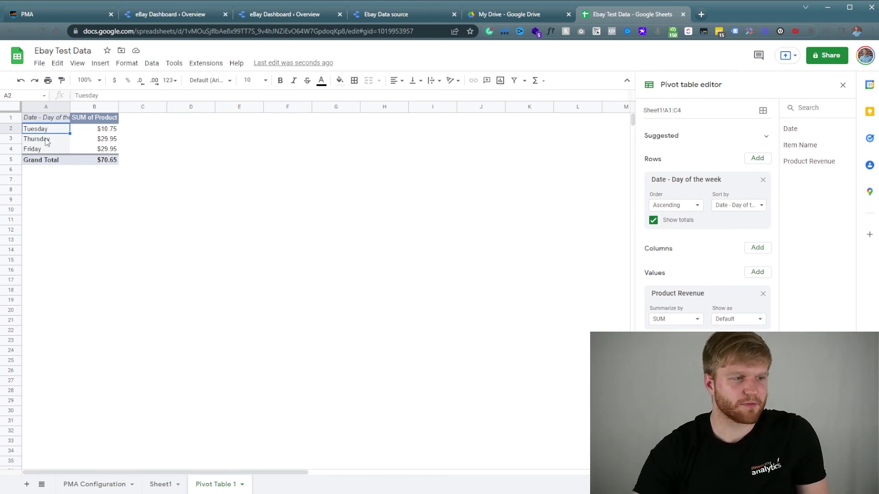
pyautogui.click(52, 139)
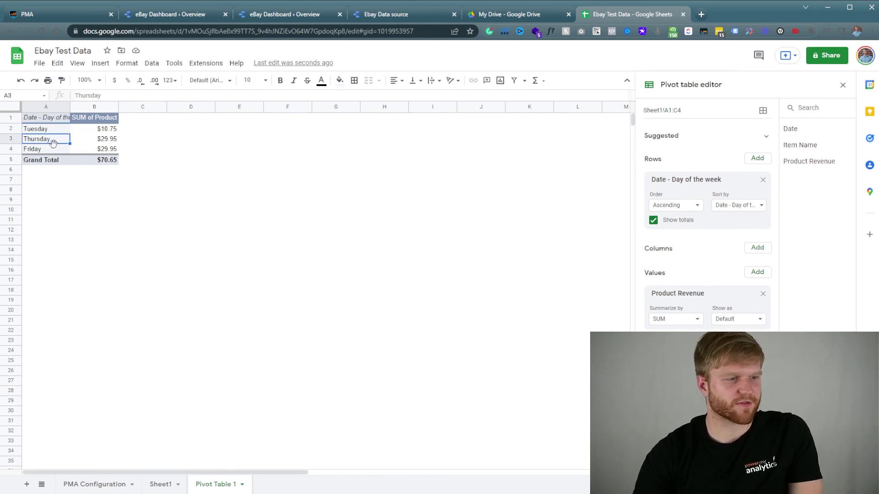
pyautogui.rightClick(56, 141)
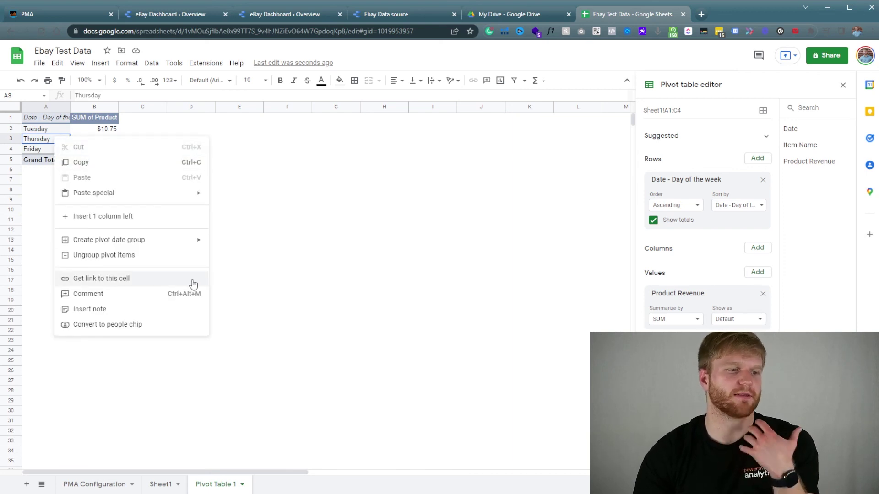
pyautogui.moveTo(198, 240)
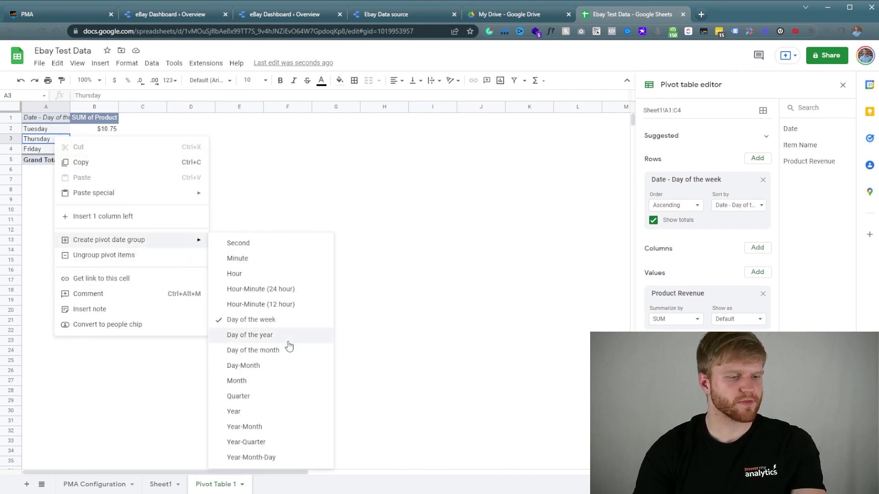
pyautogui.click(271, 397)
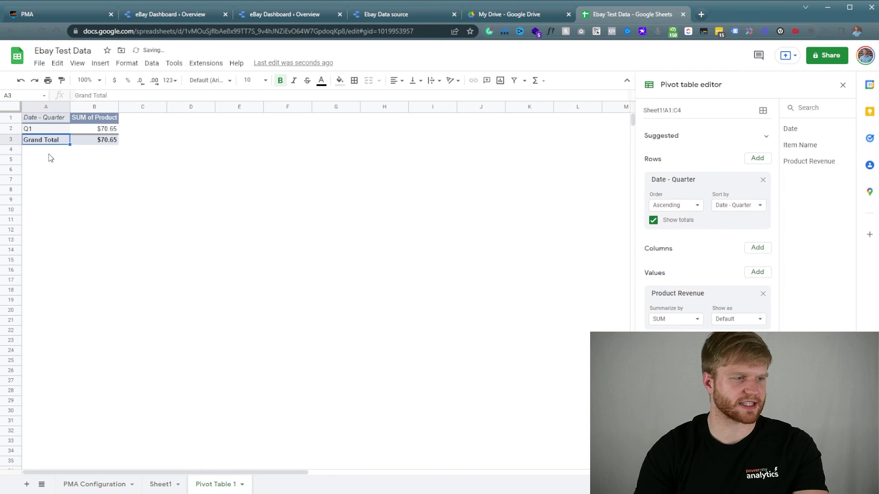
# - Add Item Name as a row grouping under each quarter
pyautogui.rightClick(55, 130)
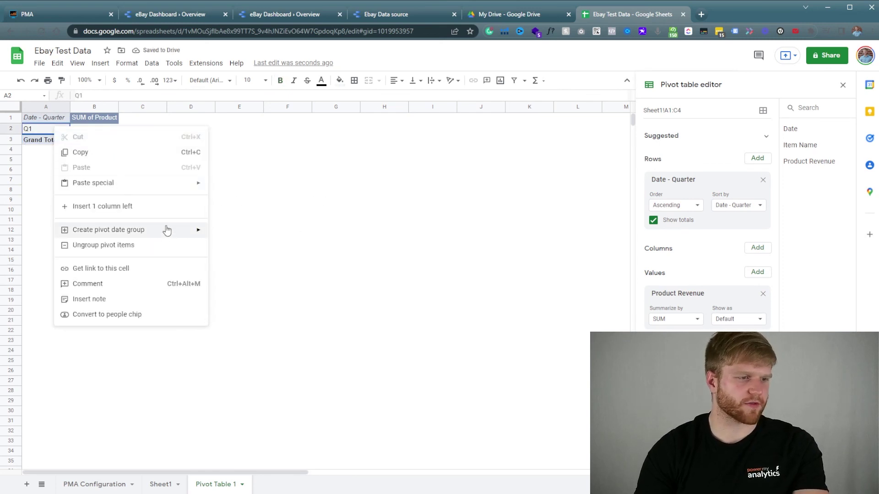
pyautogui.moveTo(166, 230)
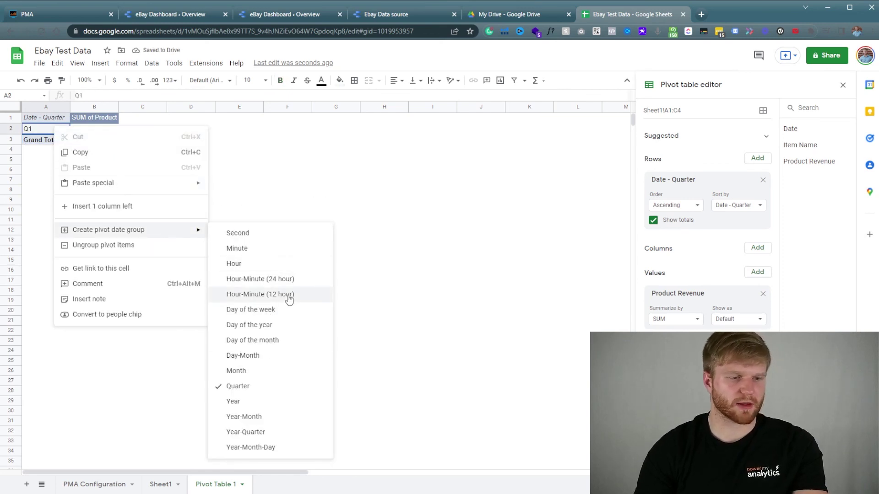
pyautogui.click(756, 164)
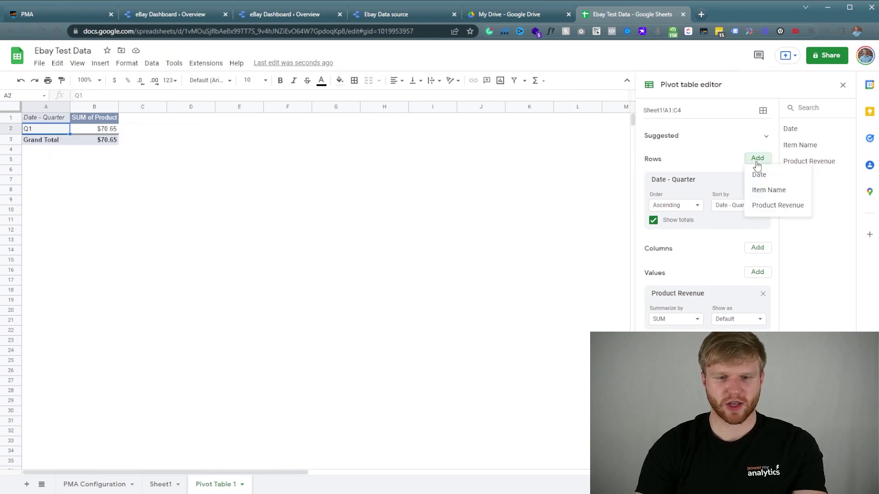
pyautogui.click(770, 192)
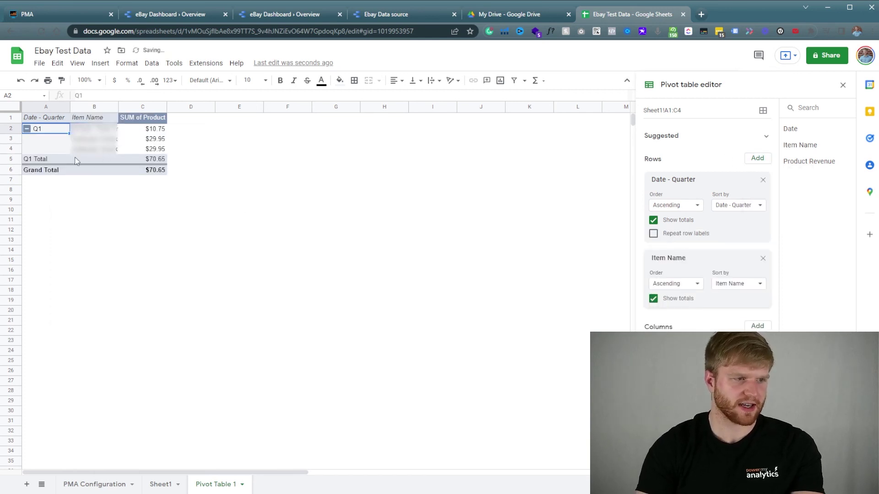